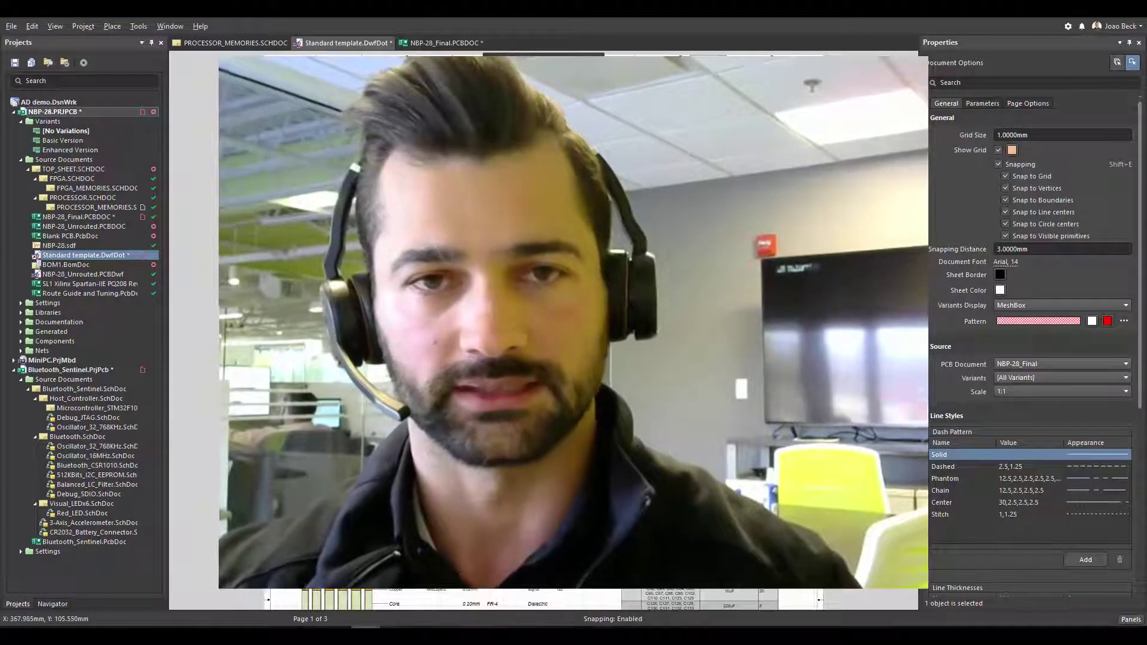
# - Place an additional Board Isometric View on the Assembly View page
pyautogui.scroll(-4, 564, 309)
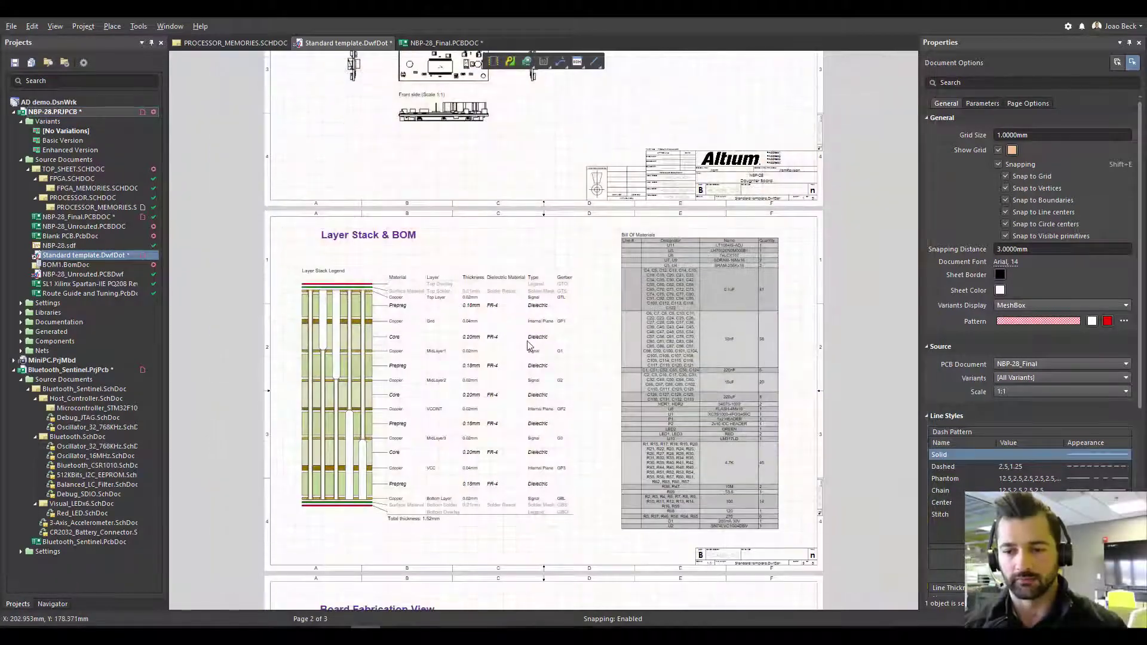
pyautogui.scroll(-5, 528, 345)
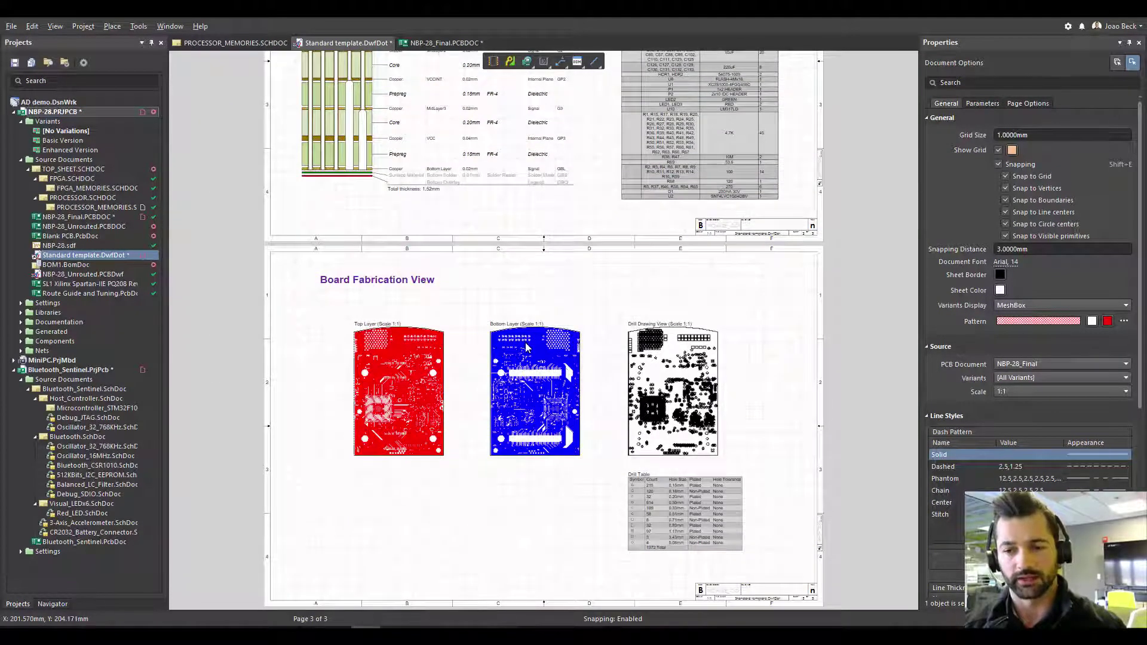
pyautogui.scroll(9, 525, 347)
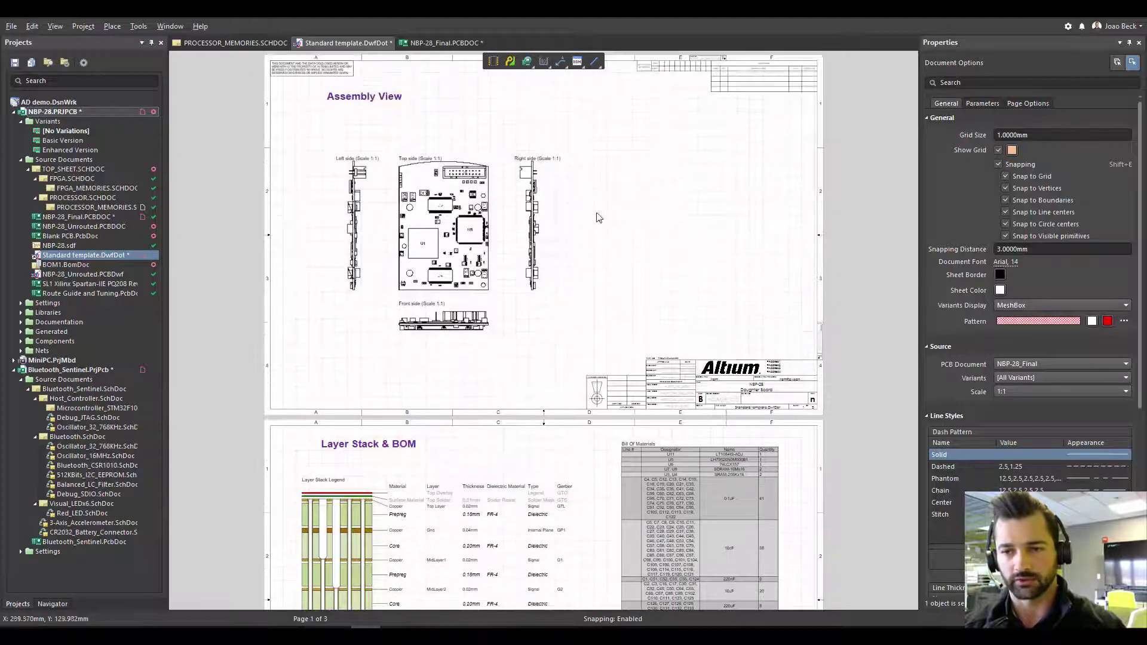
pyautogui.rightClick(605, 197)
pyautogui.moveTo(717, 204)
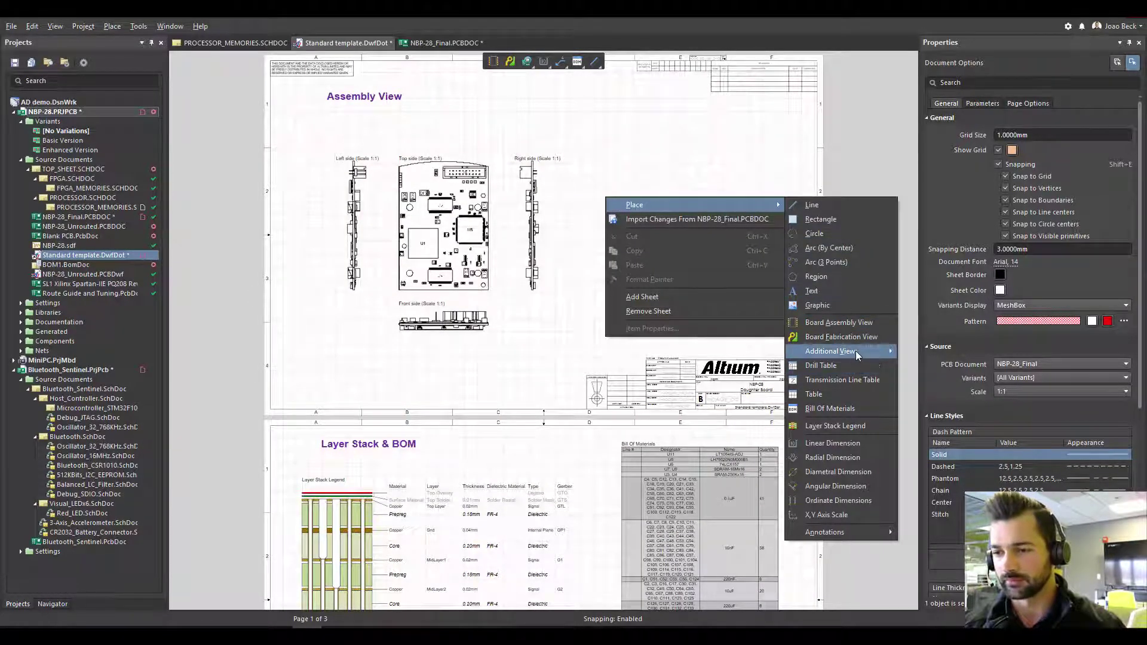
pyautogui.moveTo(855, 356)
pyautogui.click(943, 389)
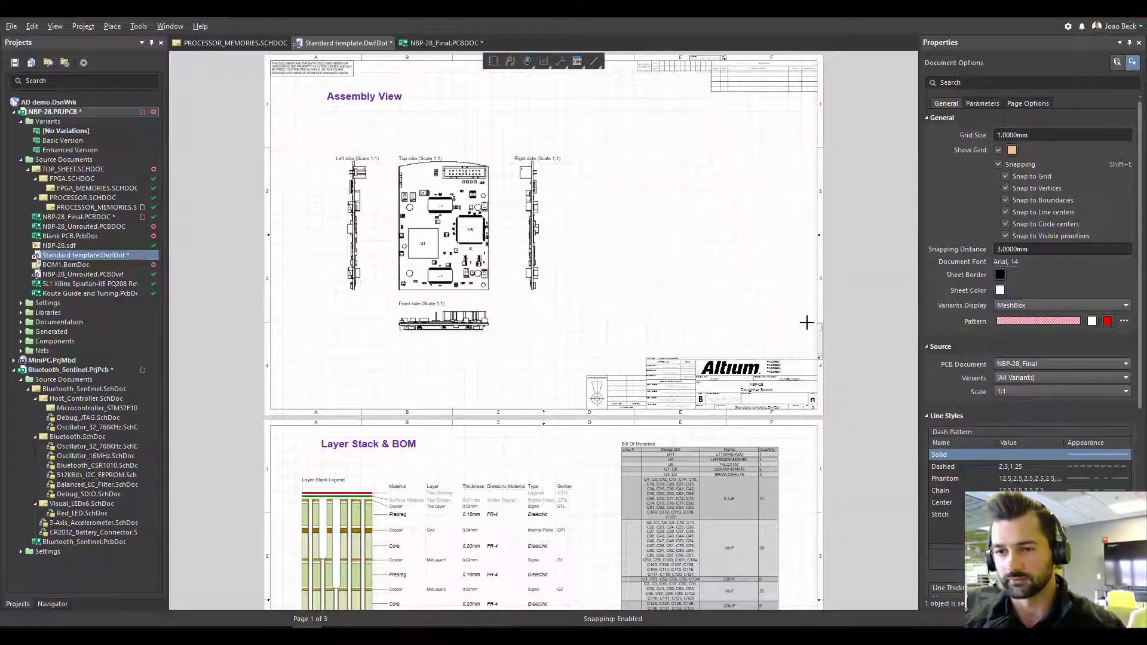
pyautogui.click(640, 290)
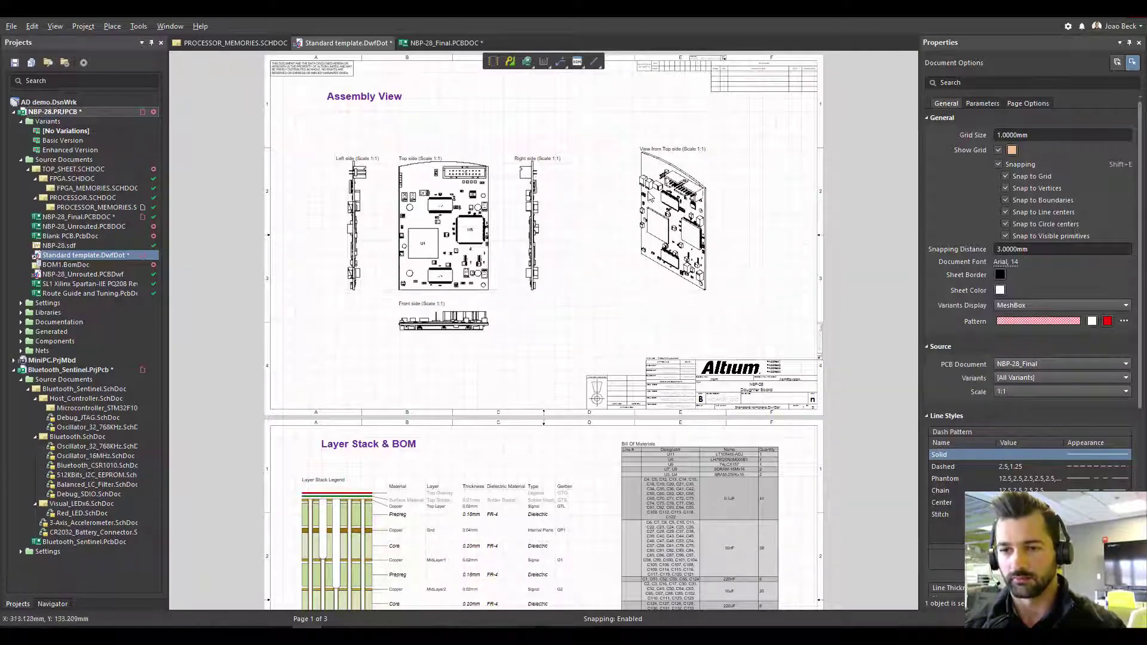
# - Set the isometric view's face side to Front and move it beside the side views
pyautogui.click(696, 223)
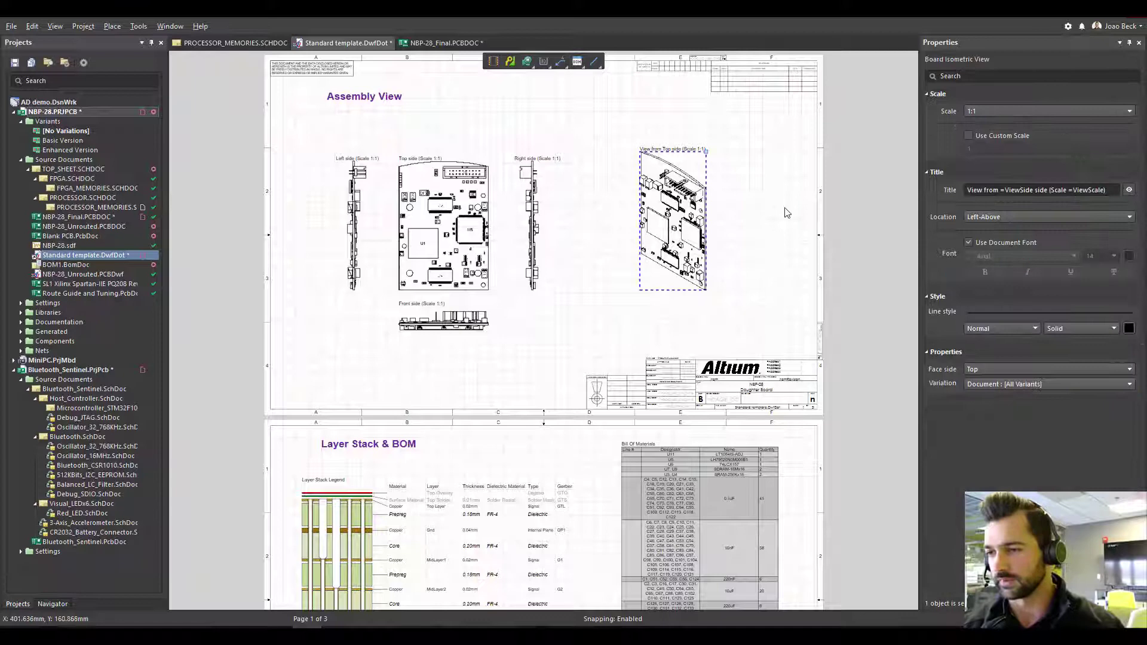
pyautogui.click(981, 366)
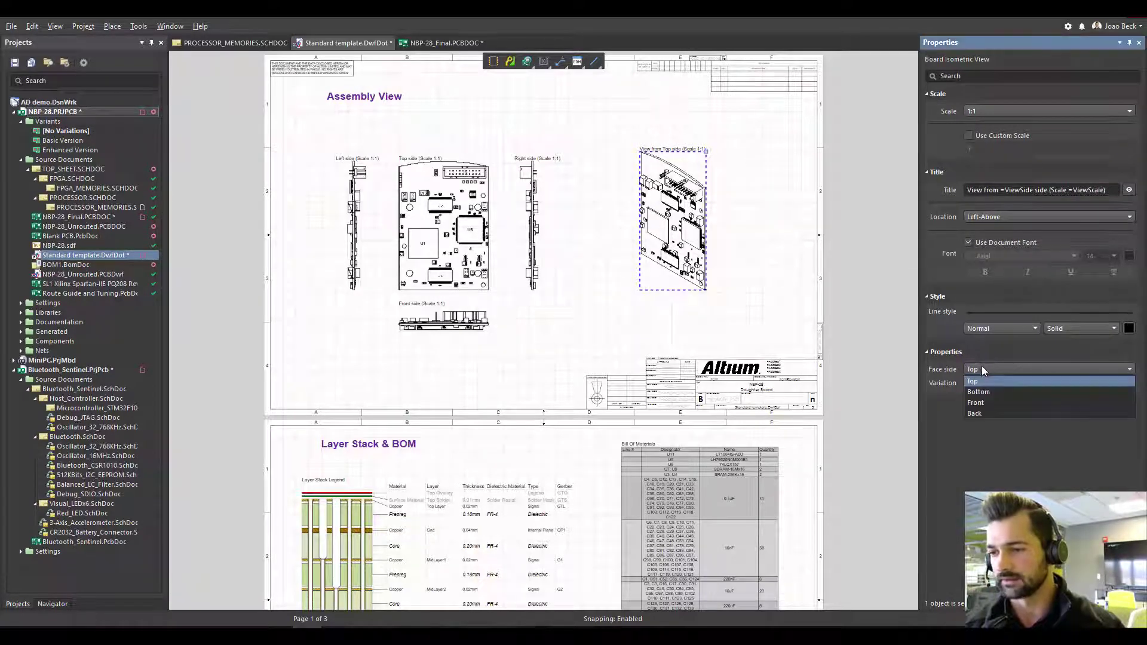
pyautogui.click(989, 402)
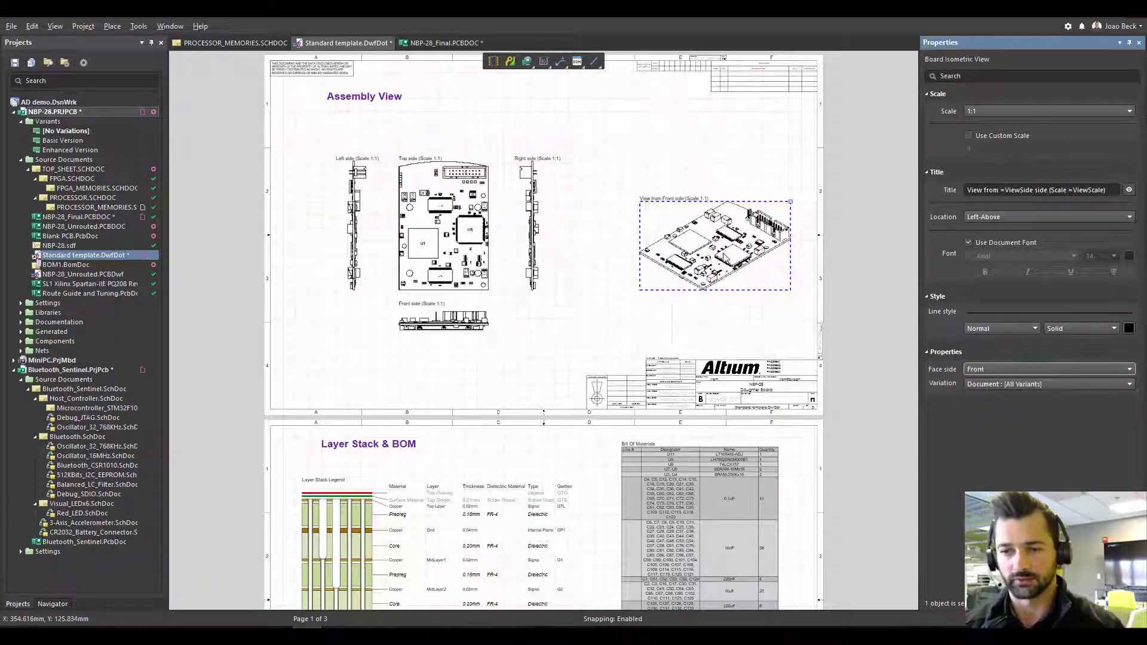
pyautogui.moveTo(723, 250); pyautogui.dragTo(673, 230)
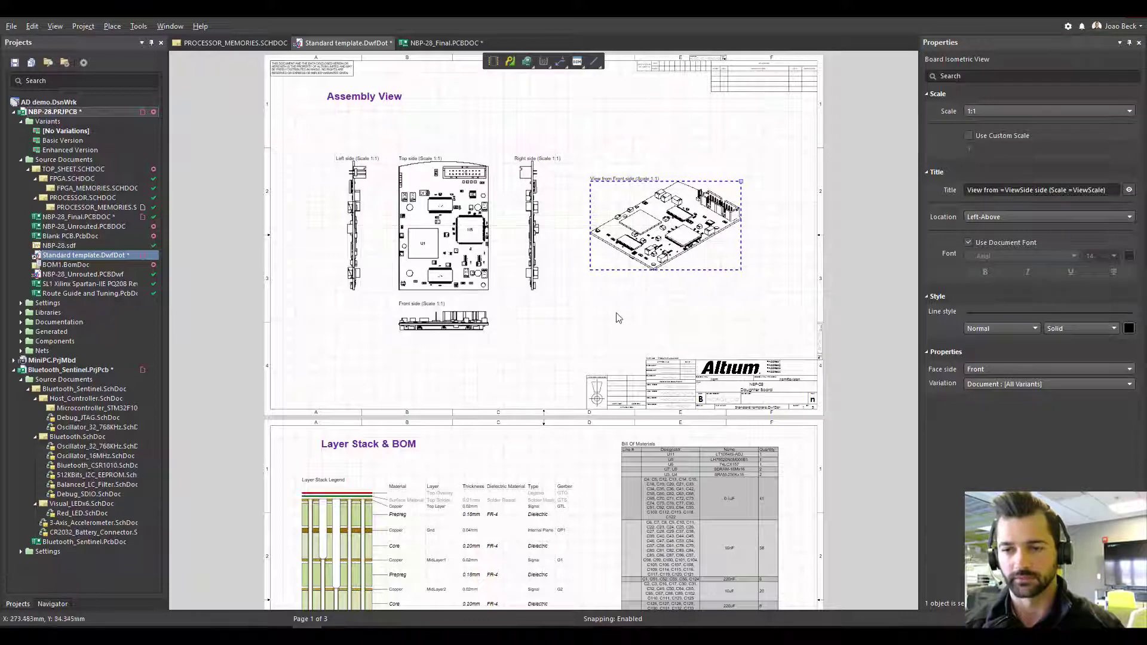
pyautogui.click(616, 326)
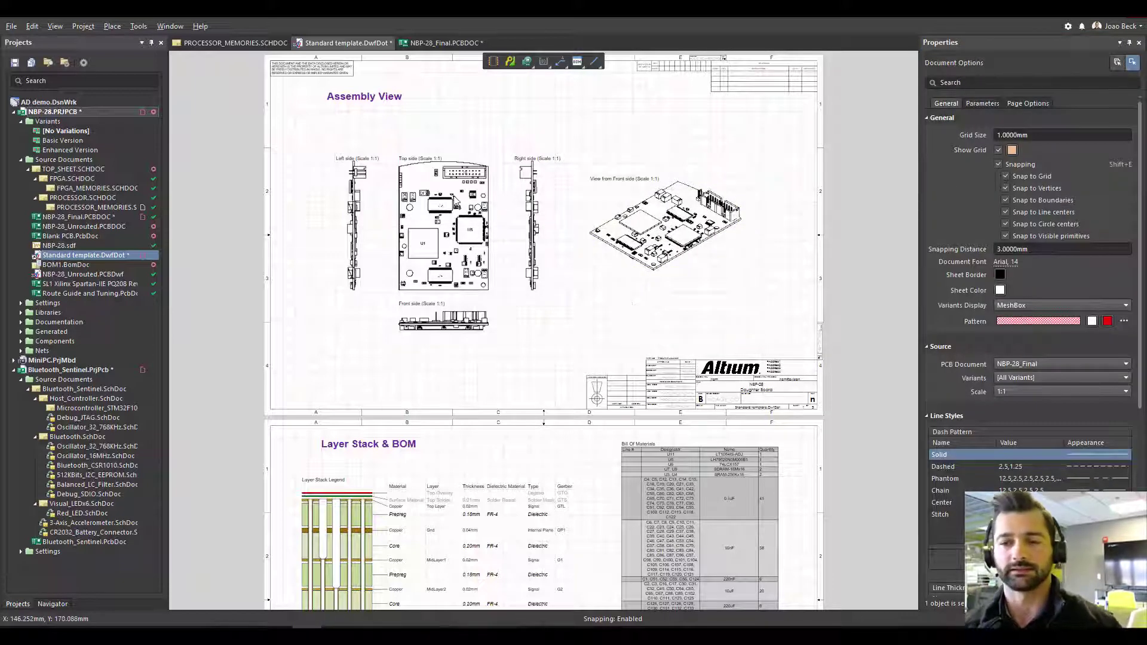
pyautogui.scroll(-1, 476, 263)
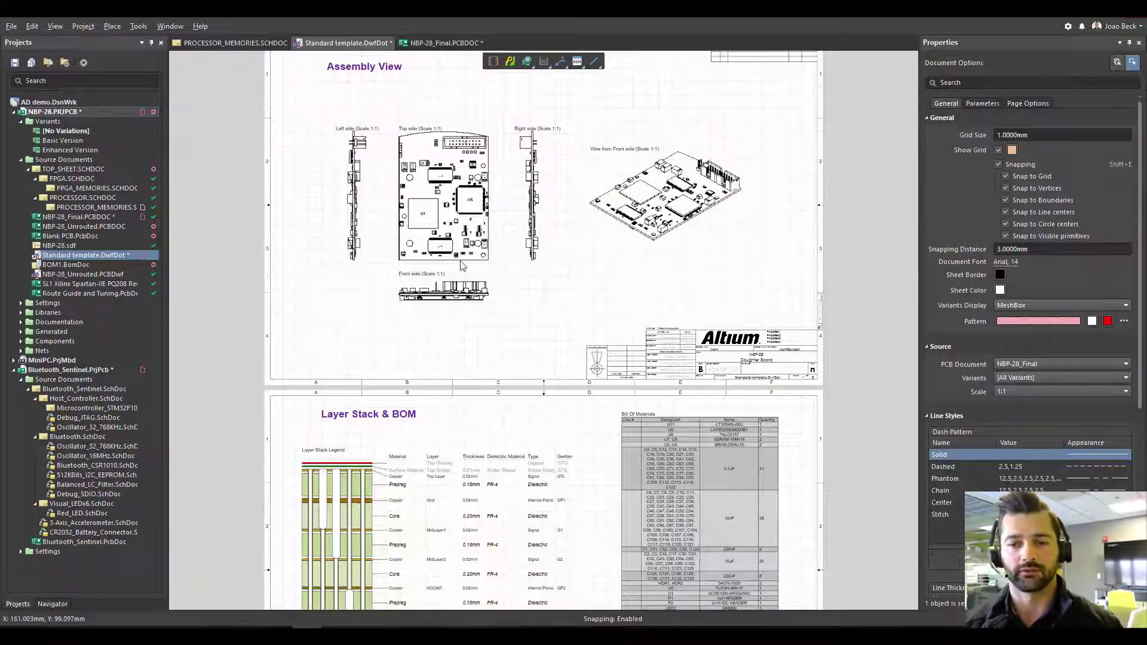
pyautogui.scroll(-1, 463, 298)
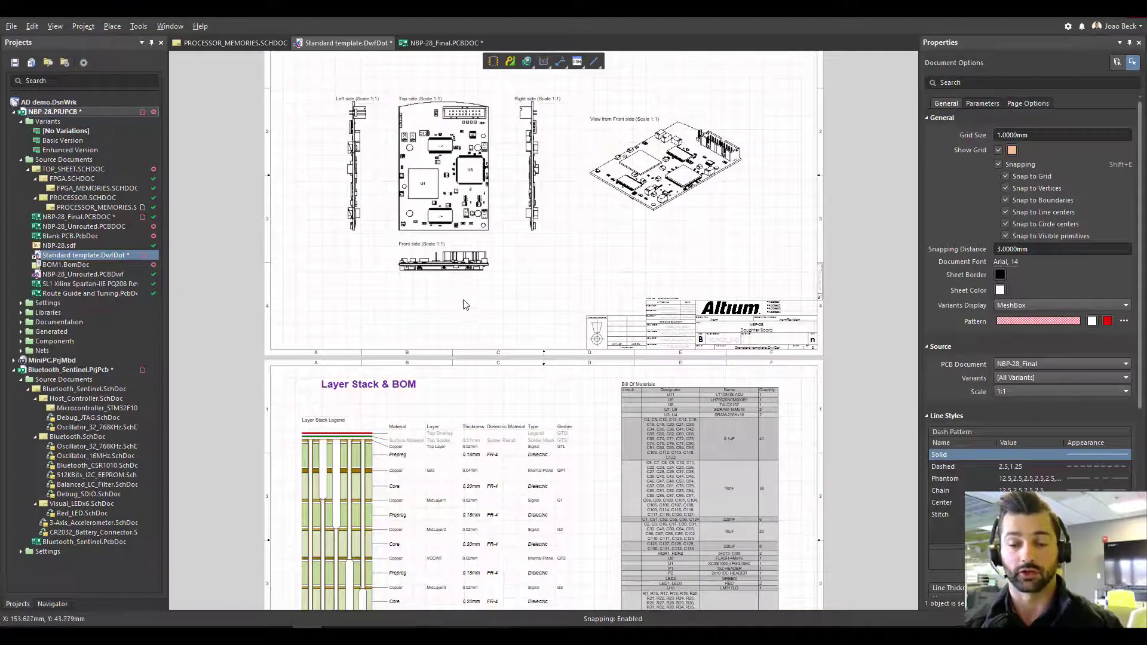
pyautogui.scroll(-5, 466, 305)
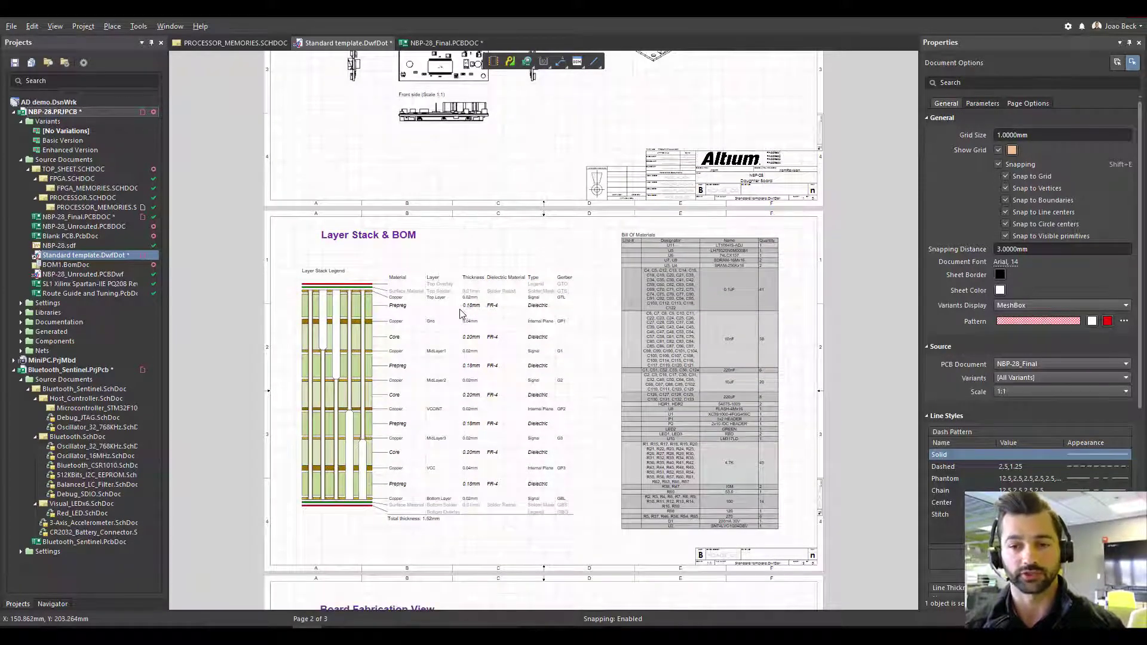
pyautogui.scroll(-3, 446, 261)
pyautogui.scroll(3, 400, 198)
pyautogui.scroll(4, 412, 173)
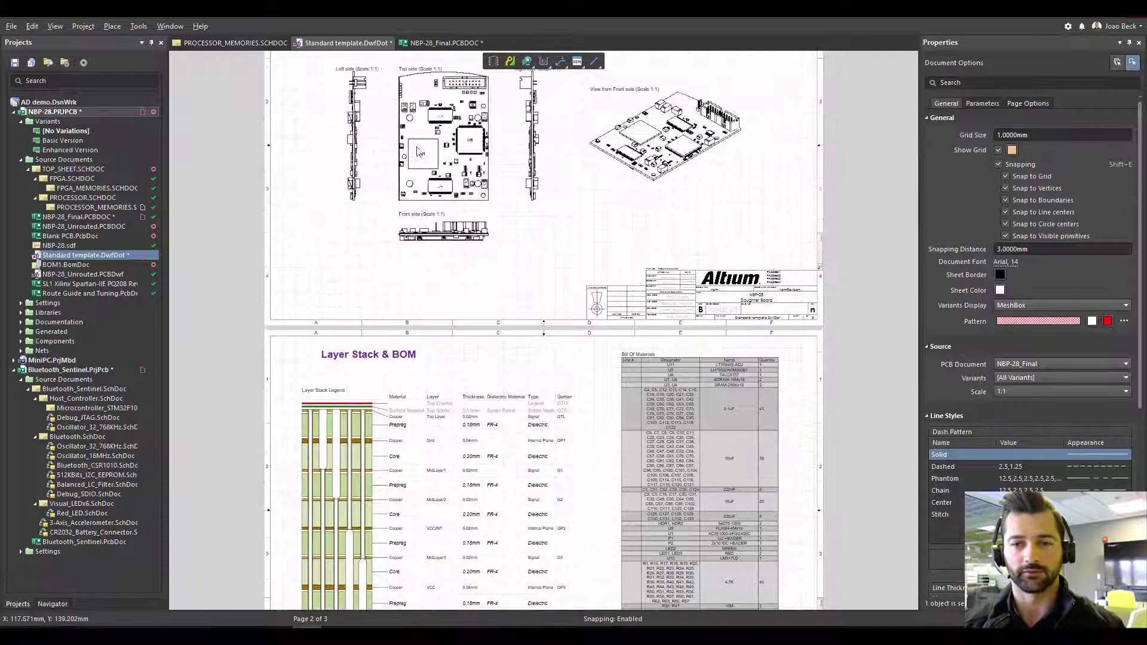
pyautogui.scroll(1, 418, 151)
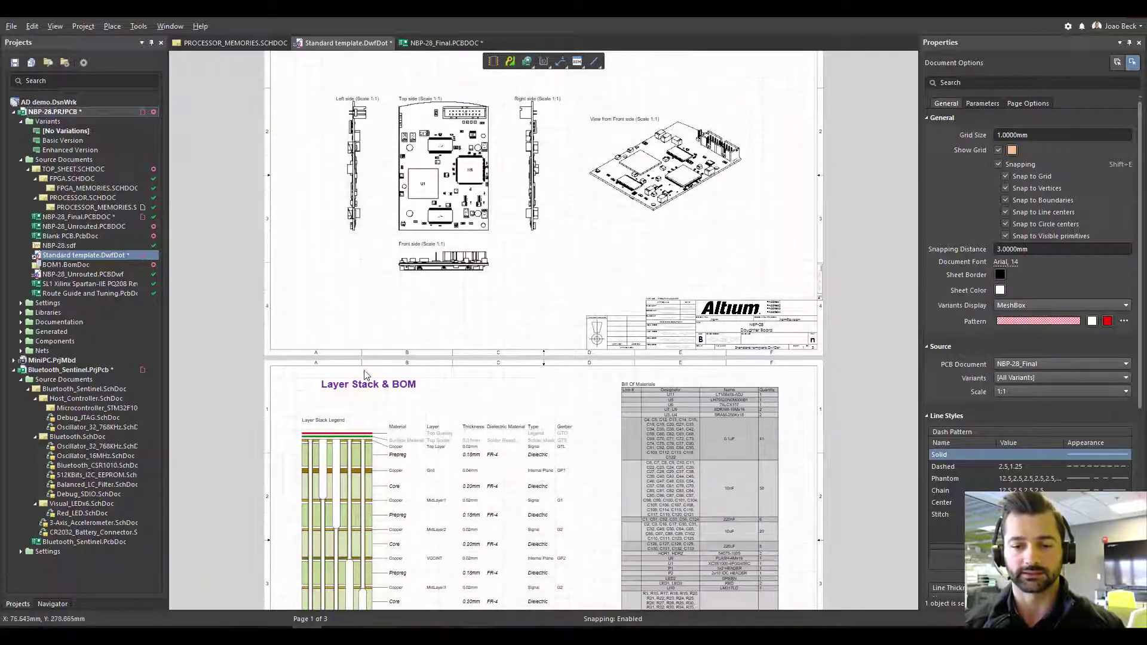
pyautogui.scroll(-15, 366, 374)
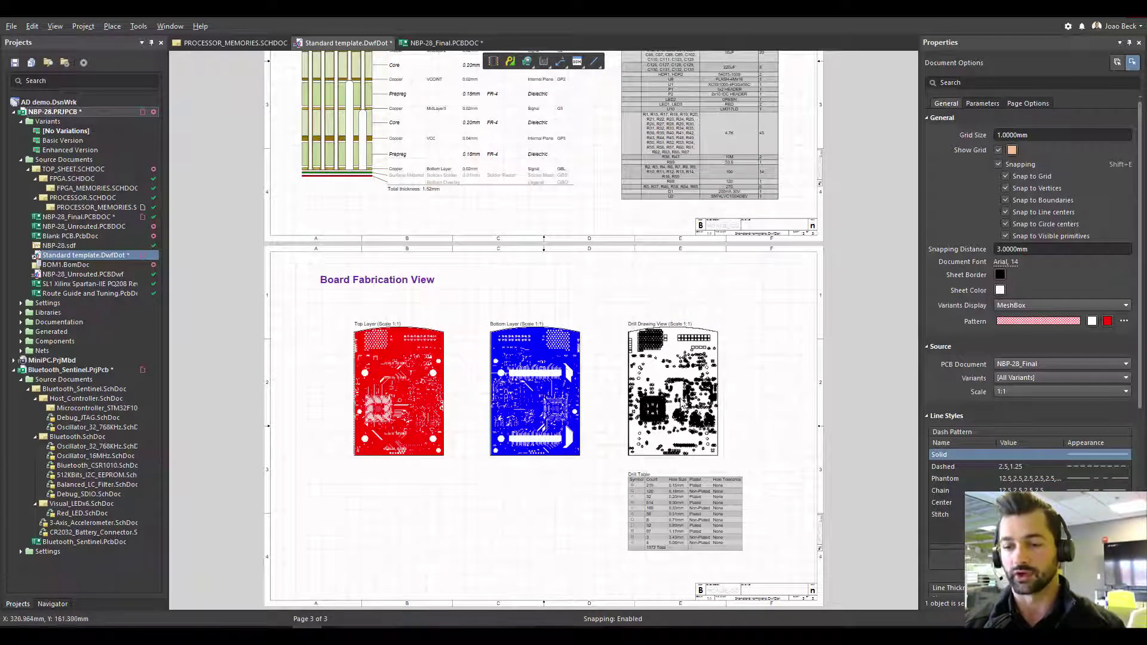
pyautogui.scroll(9, 661, 452)
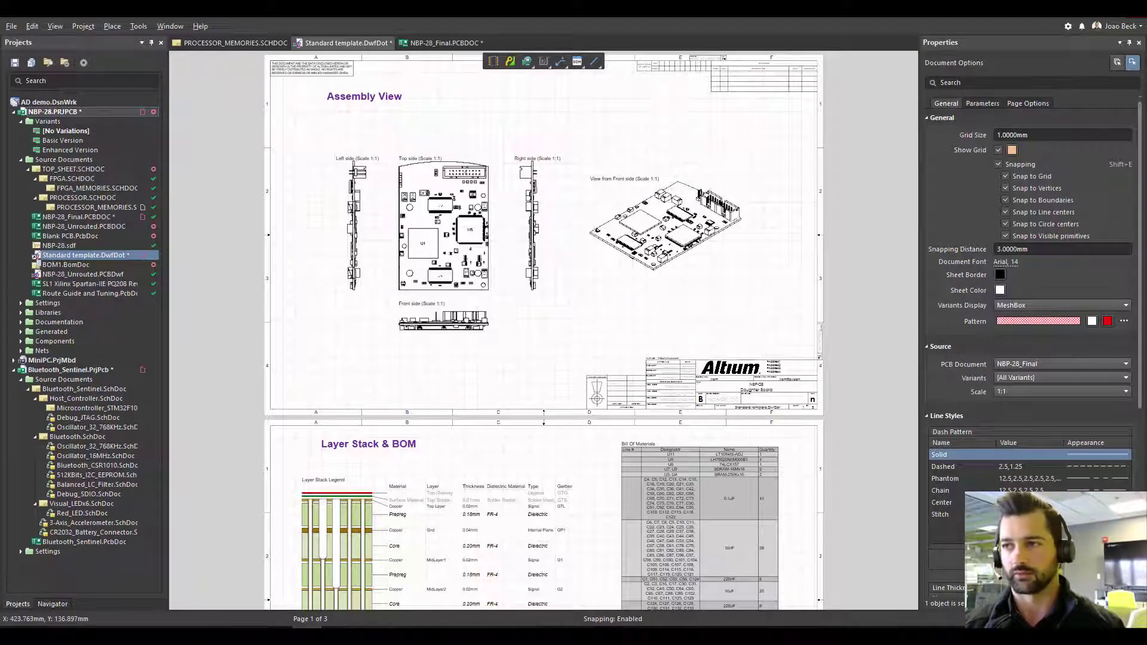
# - Copy the Templates Location path from Preferences > Draftsman > Templates, then close Preferences with OK
pyautogui.click(1067, 27)
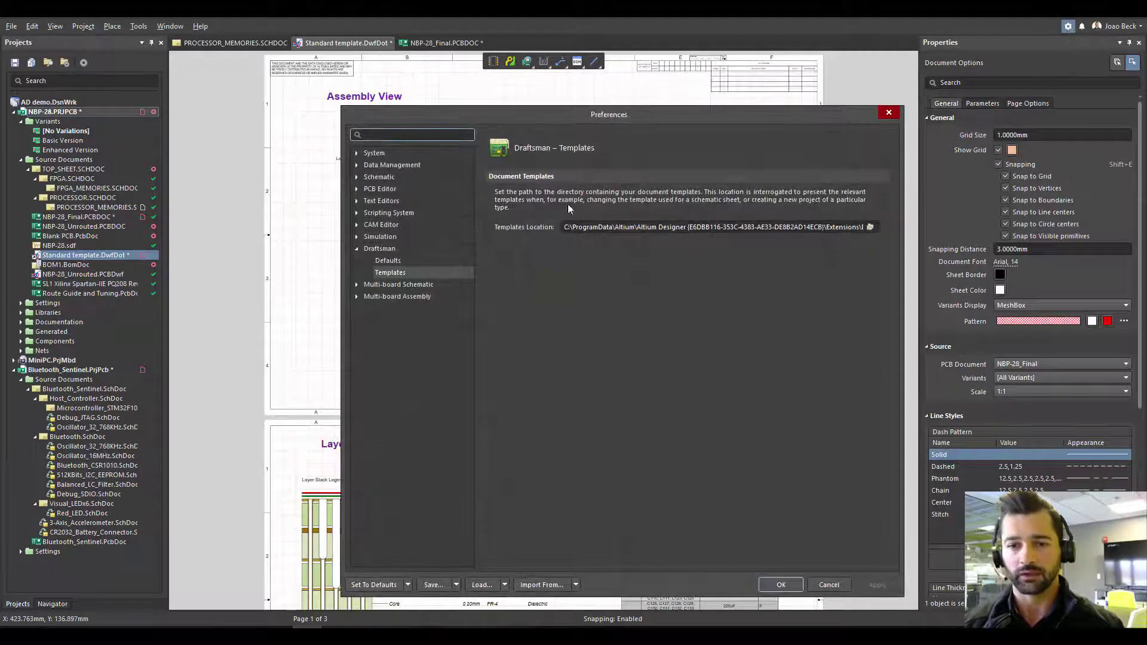
pyautogui.click(391, 277)
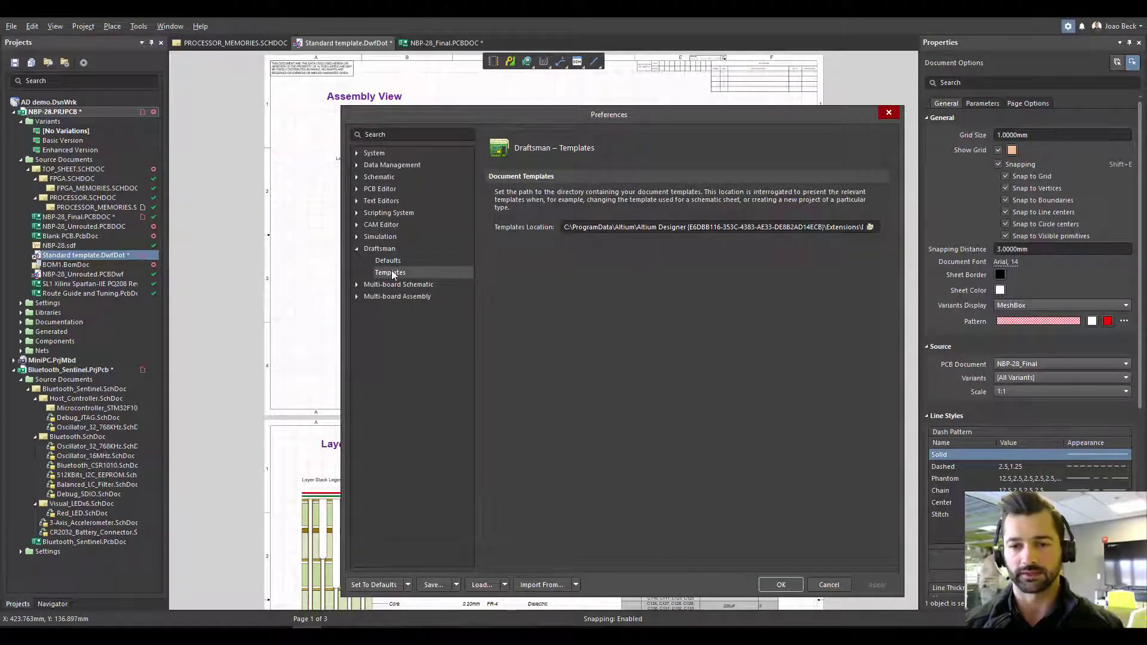
pyautogui.tripleClick(714, 227)
pyautogui.hotkey('ctrl', 'c')
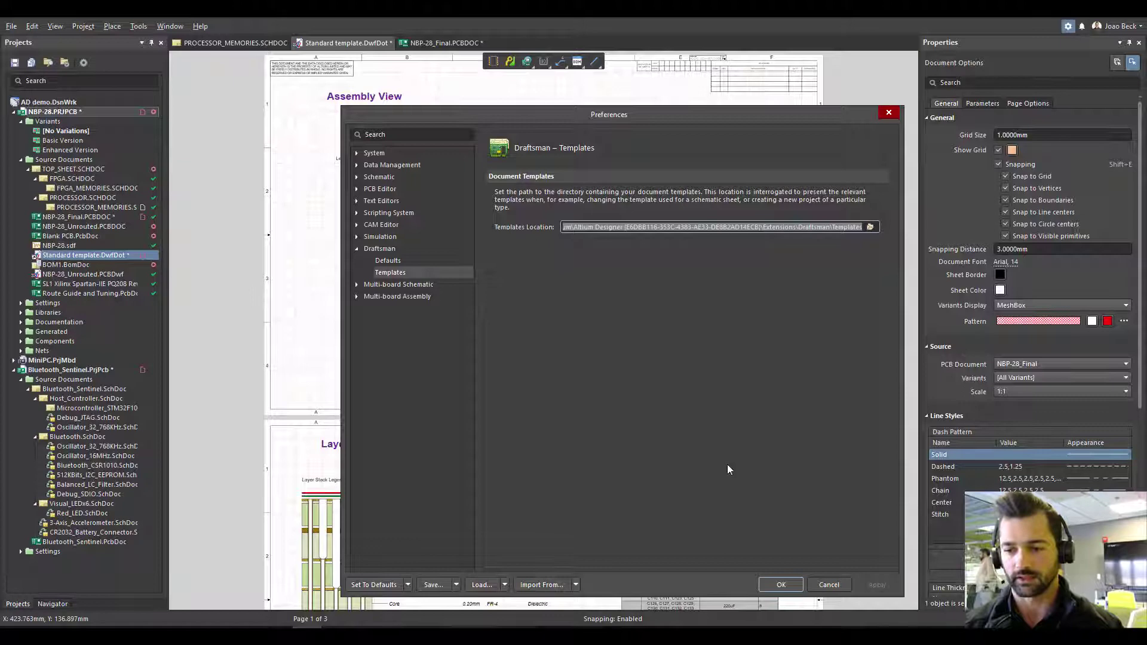
pyautogui.click(780, 584)
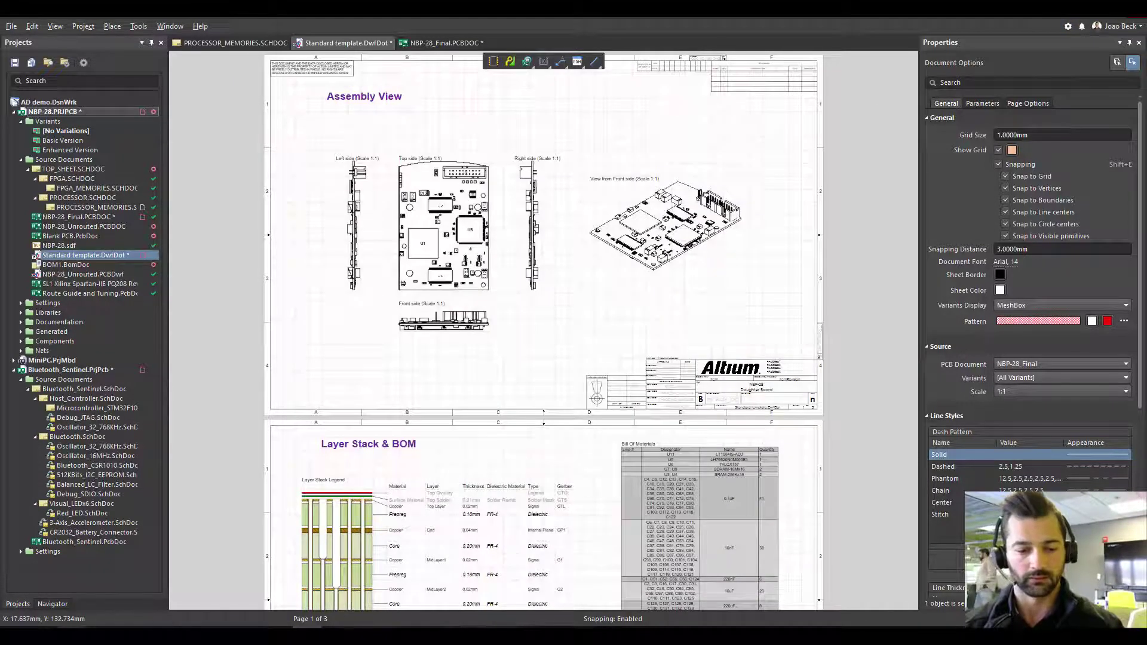
# - Paste the templates path into a new File Explorer window, check the Templates folder, then close it
pyautogui.press('super+e')
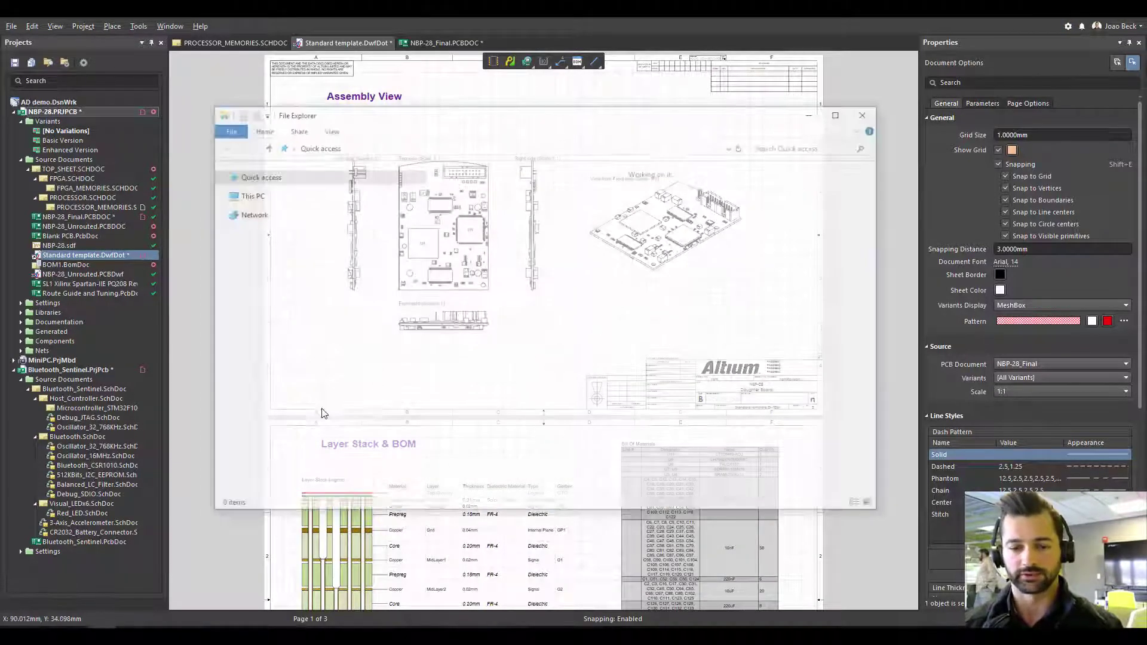
pyautogui.click(507, 146)
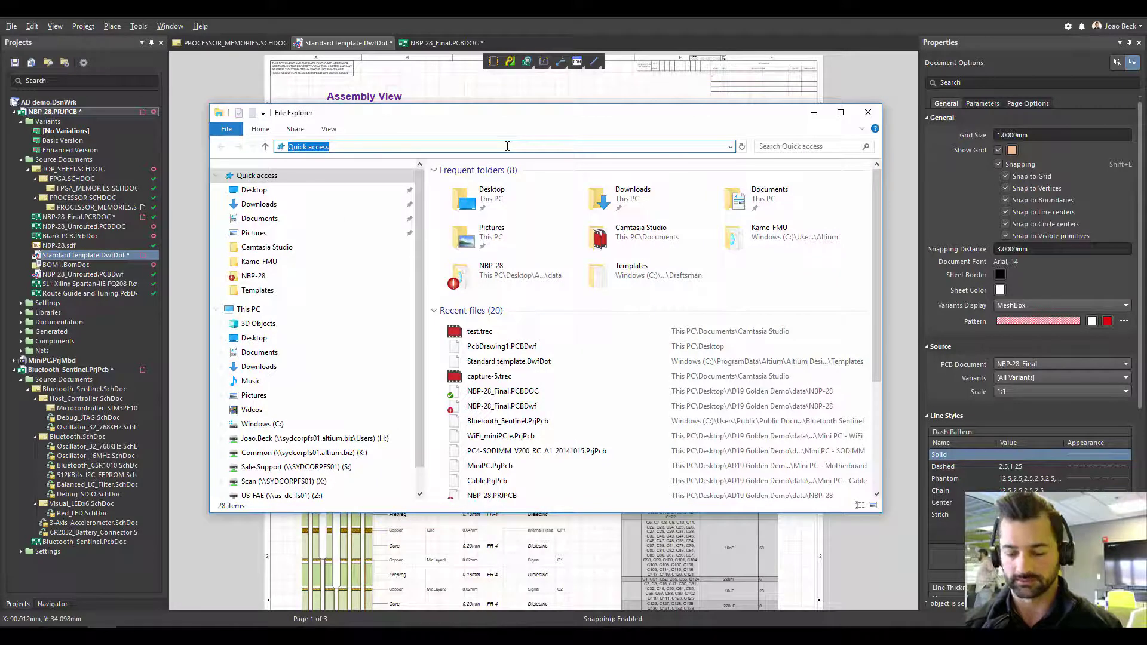
pyautogui.hotkey('ctrl', 'v')
pyautogui.press('Return')
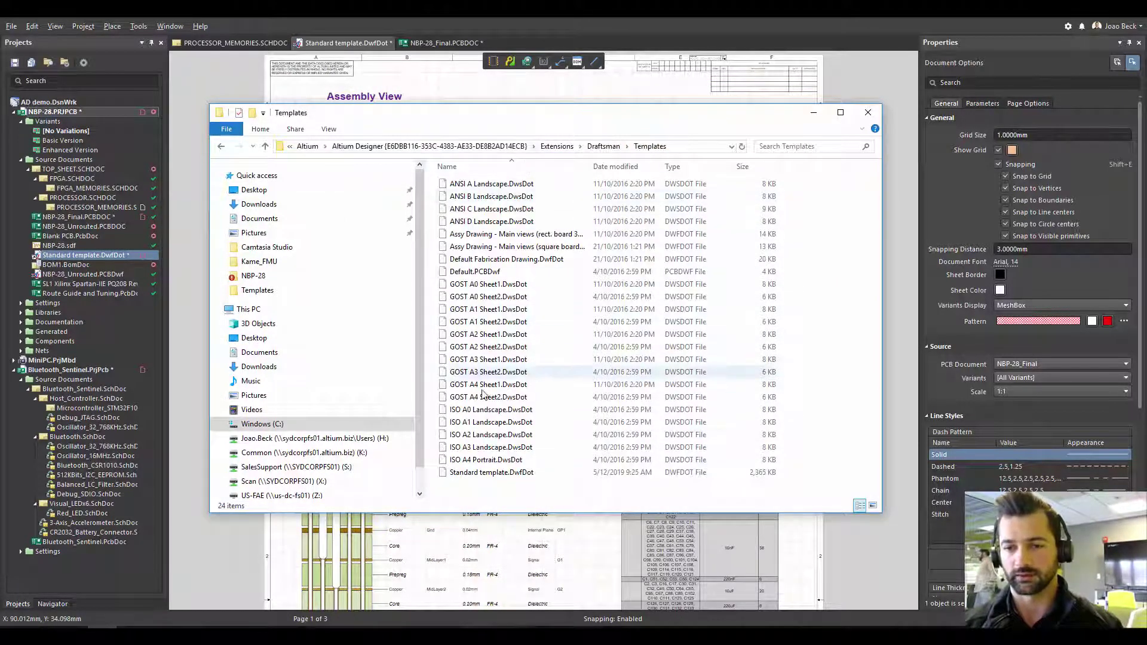
pyautogui.click(868, 112)
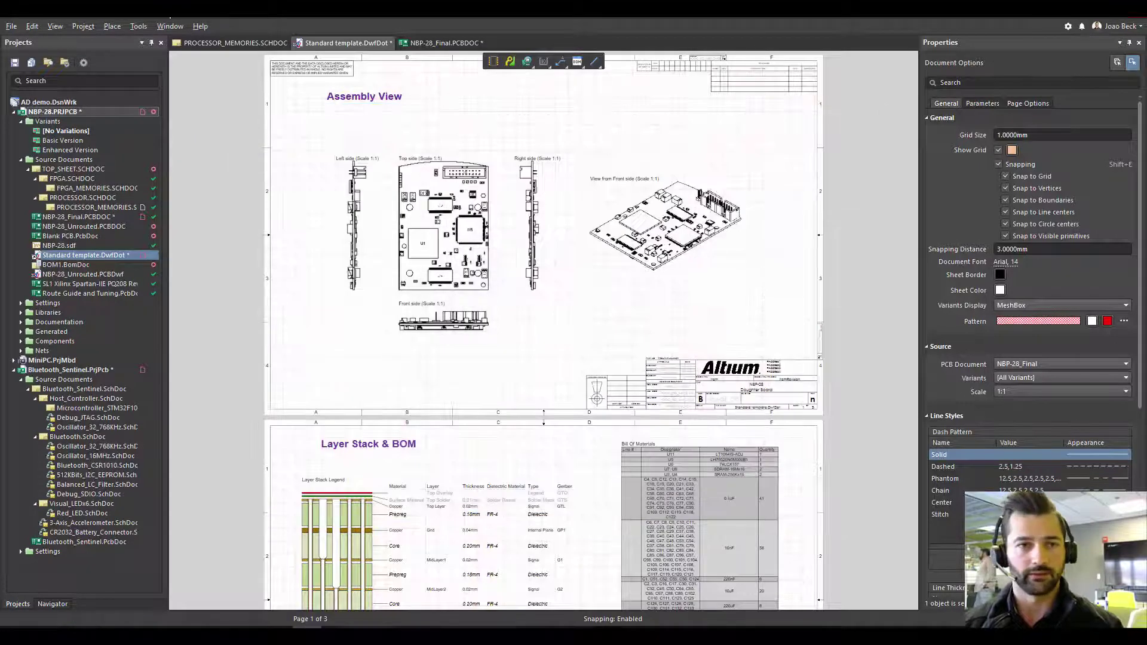
# - Save As 'Draftsman template1' with file type Altium Draftsman Document Templates (*.DwfDot)
pyautogui.click(12, 25)
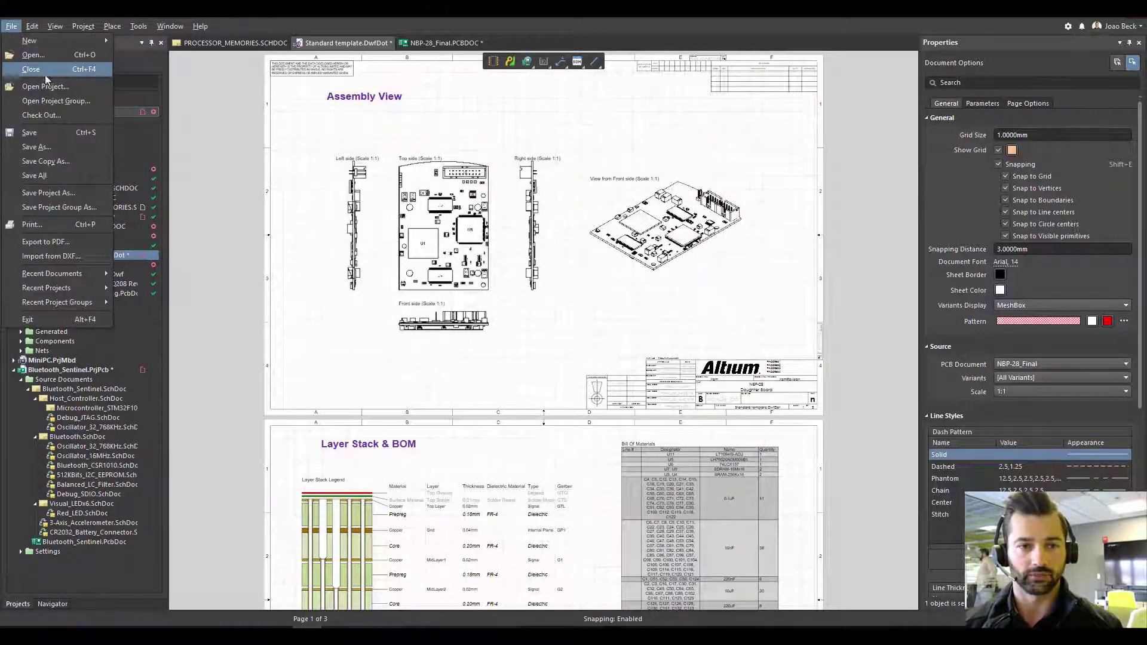
pyautogui.click(36, 147)
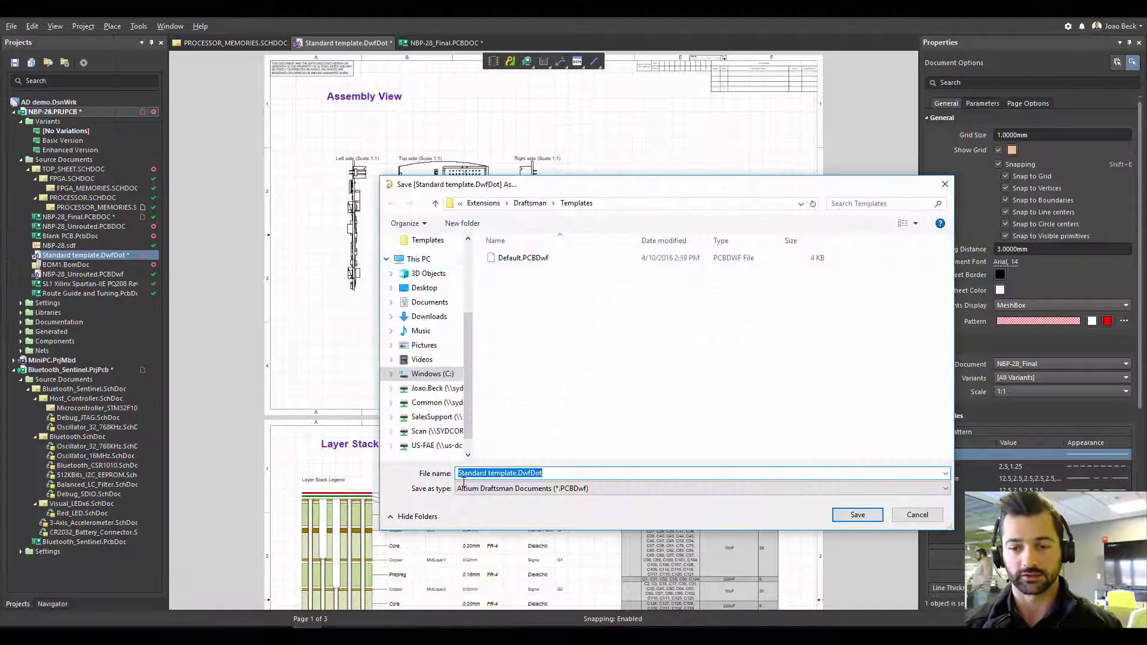
pyautogui.click(539, 488)
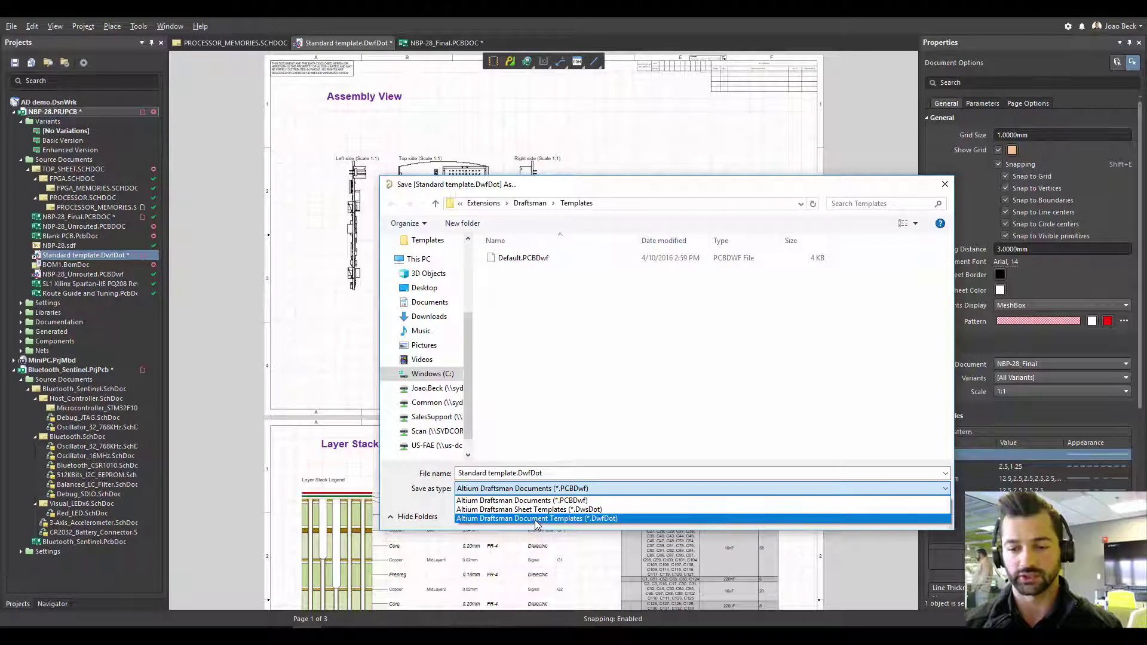
pyautogui.click(535, 518)
pyautogui.click(519, 473)
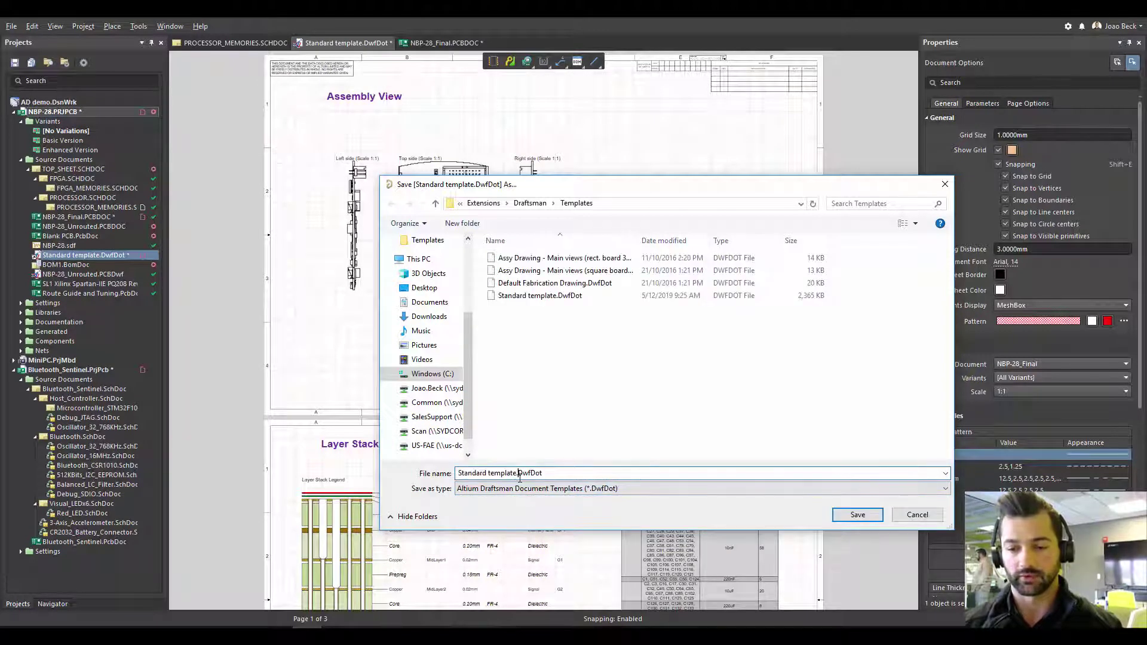
pyautogui.click(517, 474)
pyautogui.moveTo(517, 477); pyautogui.dragTo(421, 479)
pyautogui.write('Draft')
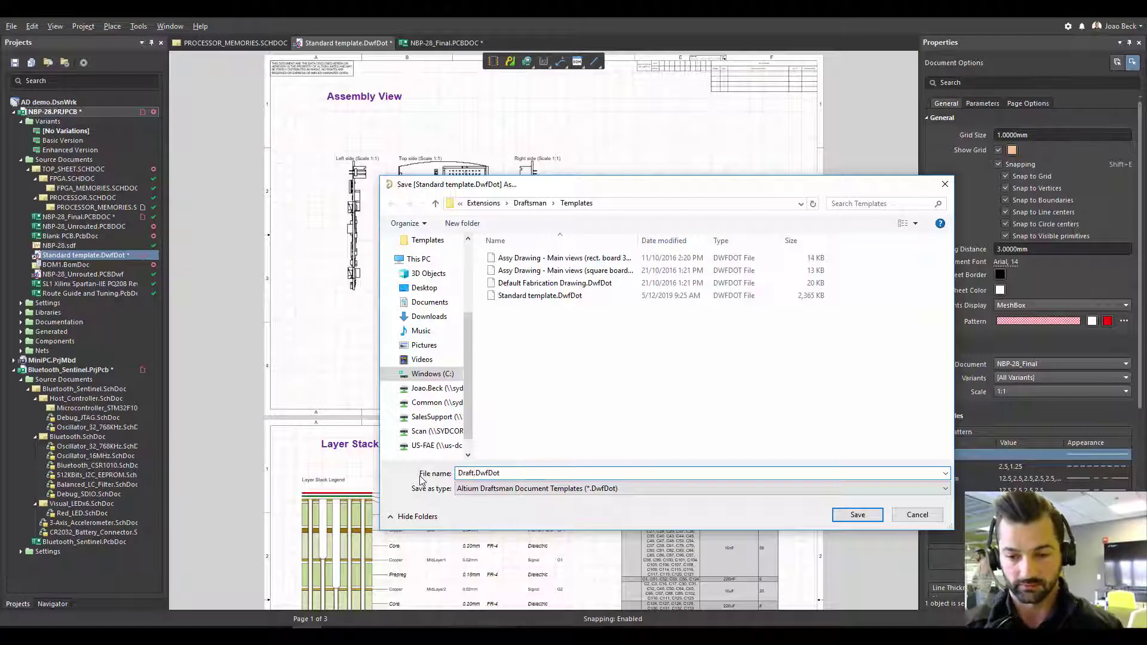
pyautogui.write('sman tem')
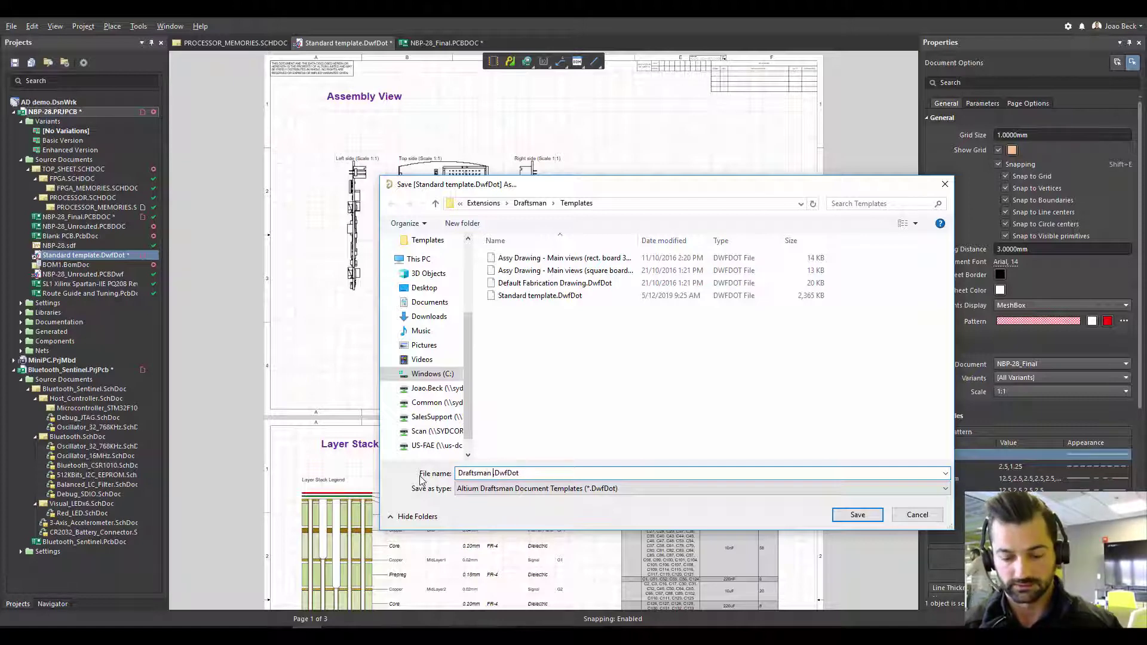
pyautogui.write('pla')
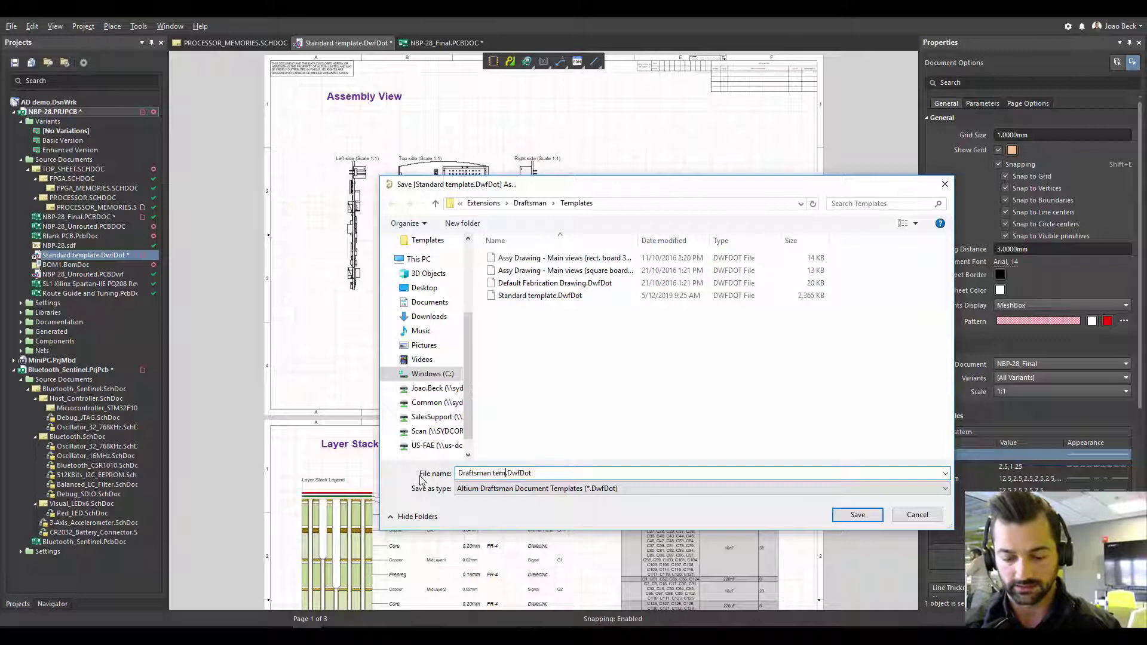
pyautogui.write('te1')
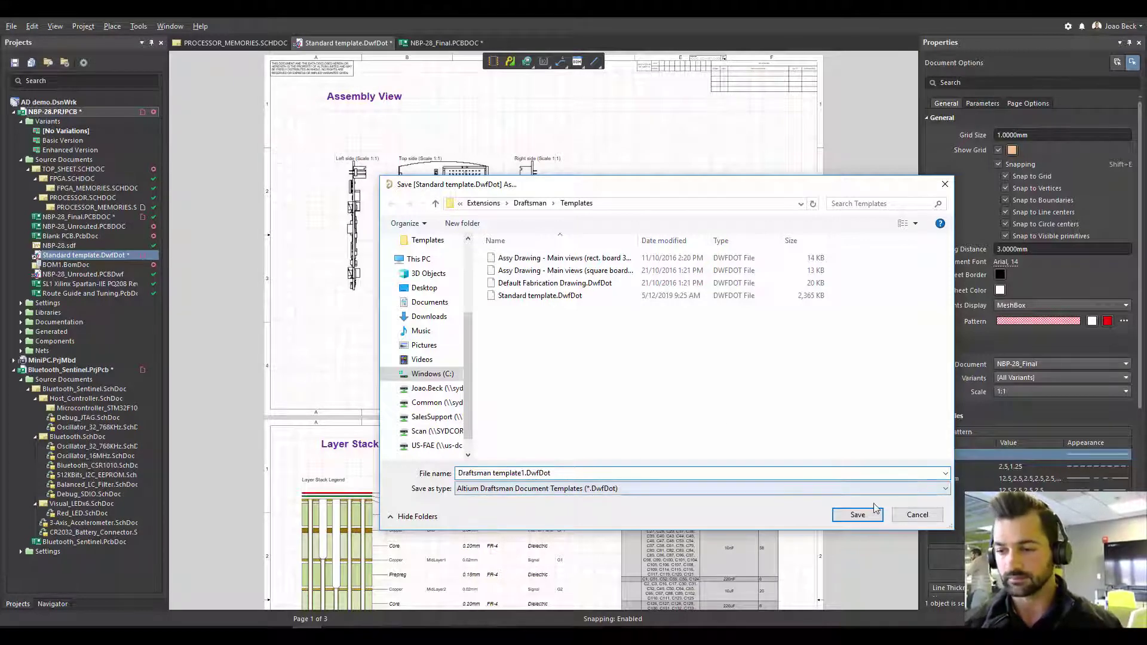
pyautogui.click(857, 515)
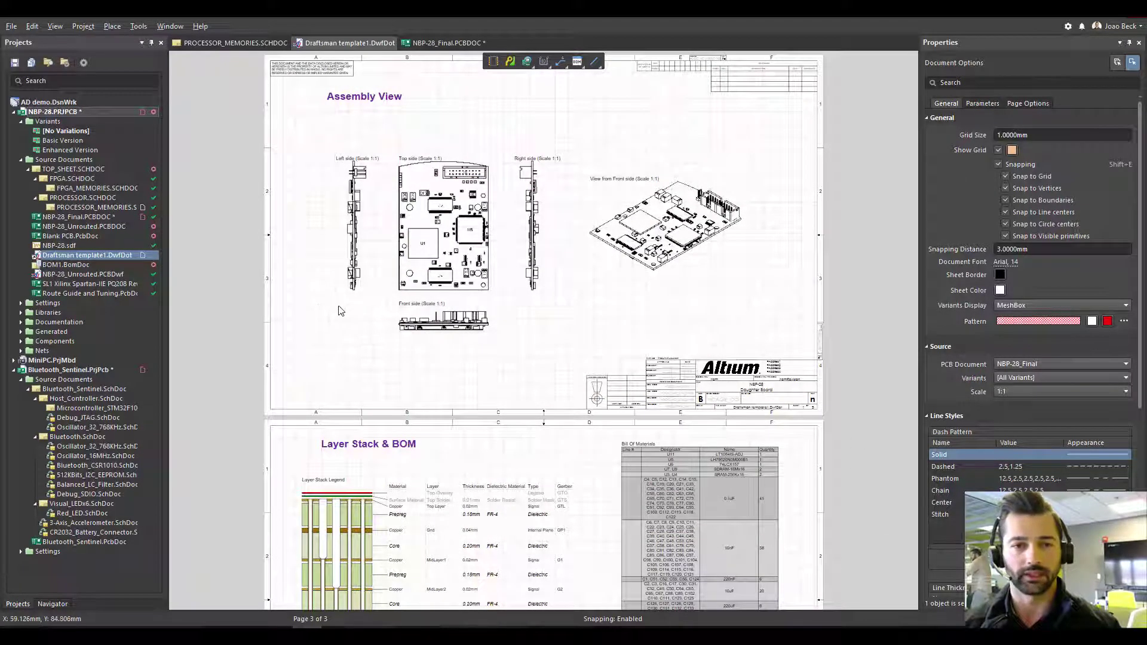
# - Add a Draftsman Document to NBP-28.PRJPCB using Draftsman template1 and NBP-28_Final.PCBDOC as source
pyautogui.rightClick(75, 112)
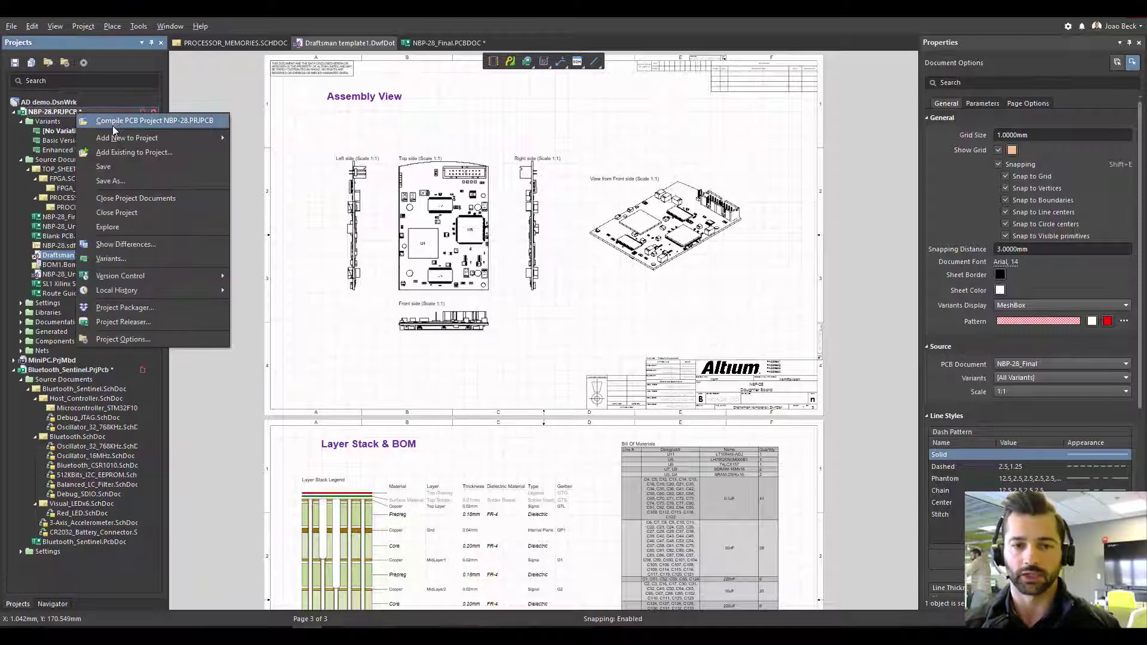
pyautogui.moveTo(120, 134)
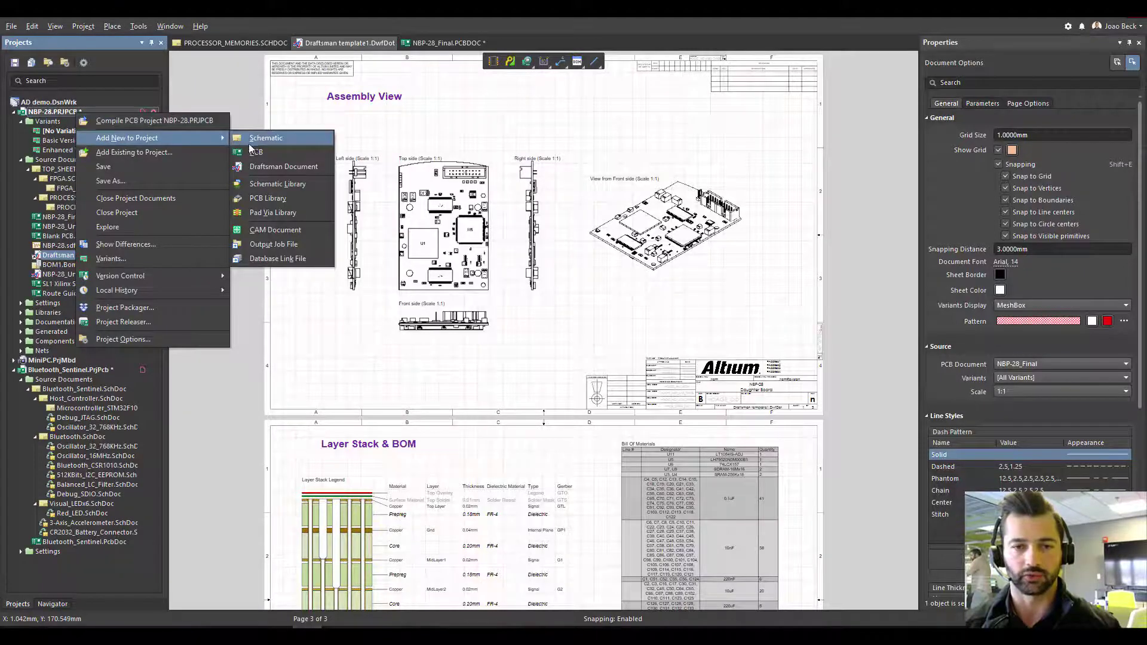
pyautogui.click(267, 167)
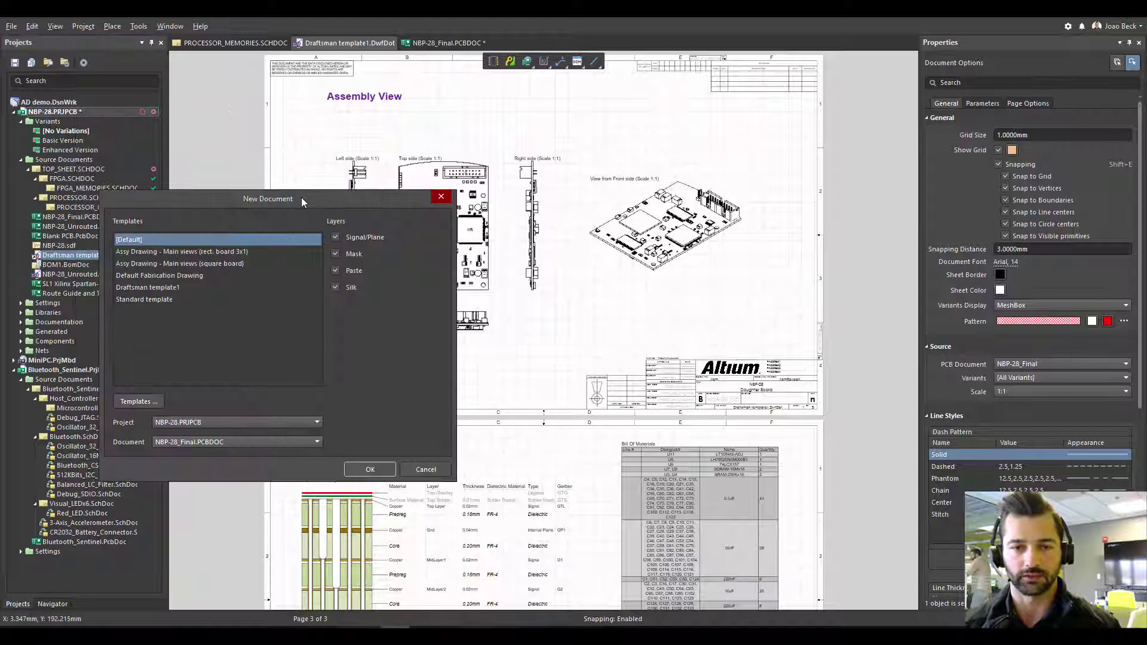
pyautogui.click(142, 288)
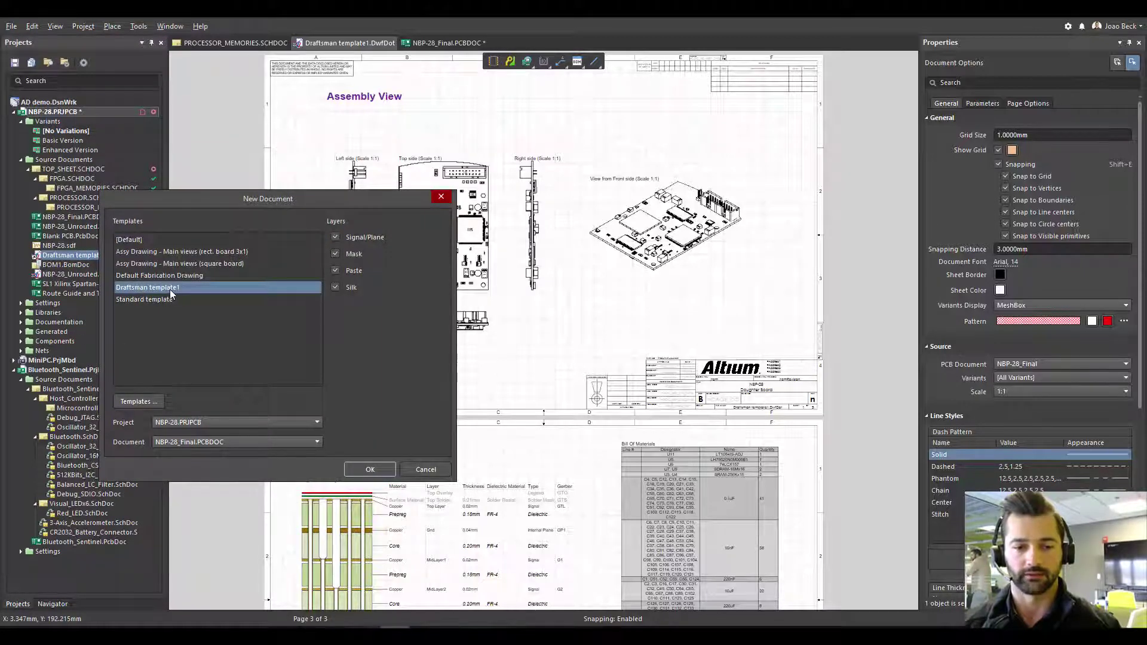
pyautogui.click(178, 441)
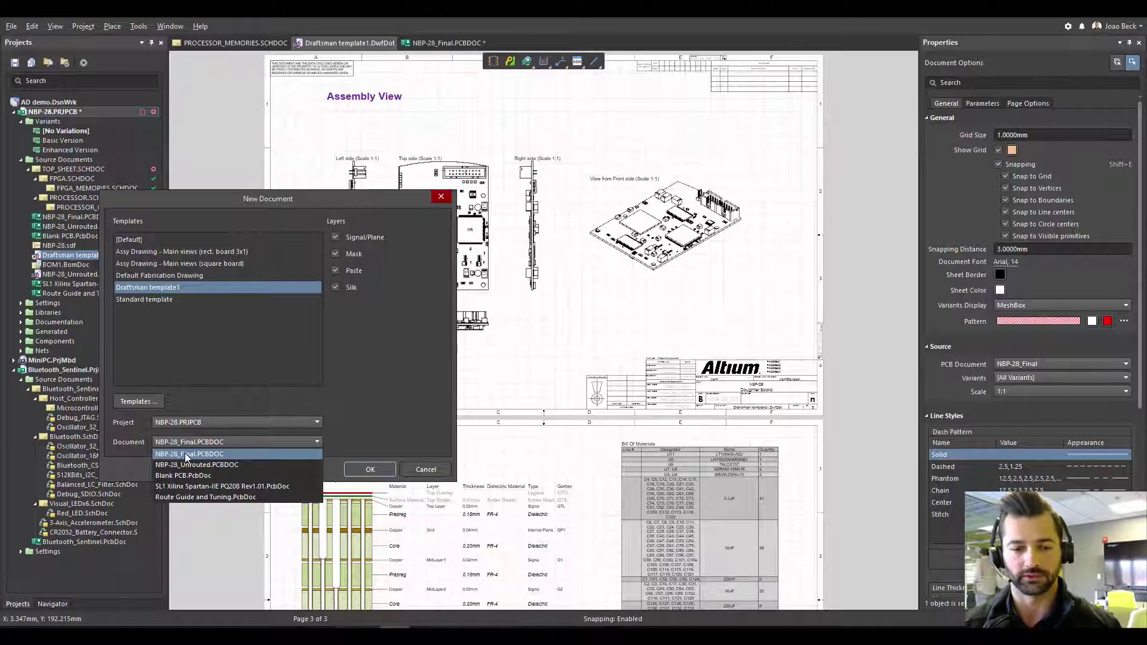
pyautogui.click(186, 455)
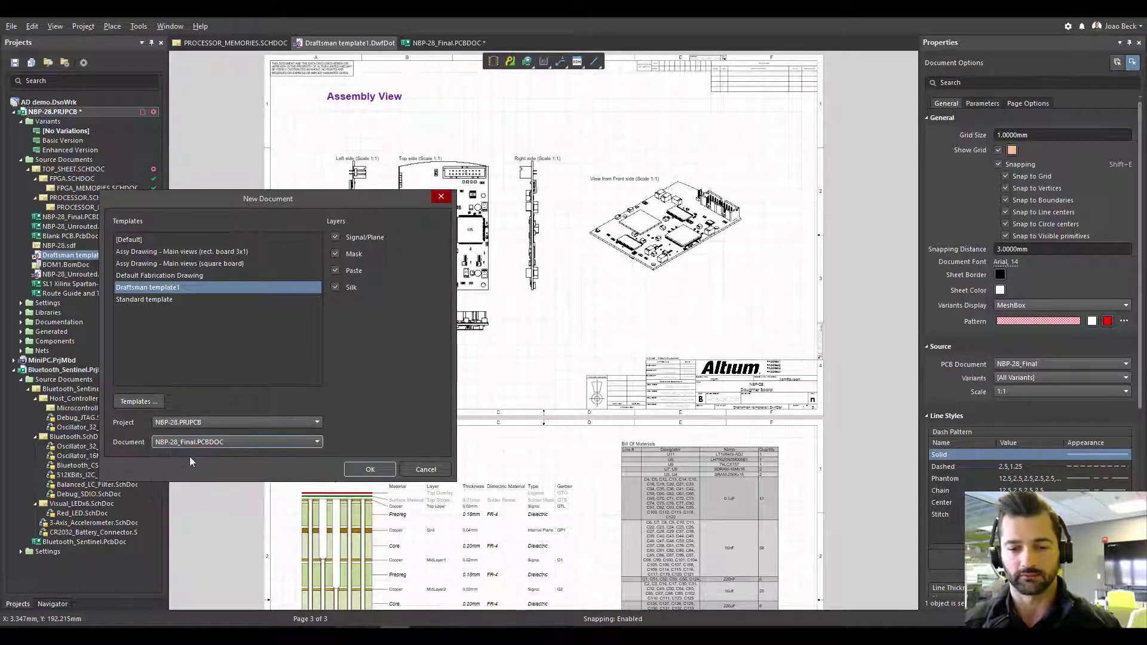
pyautogui.click(380, 469)
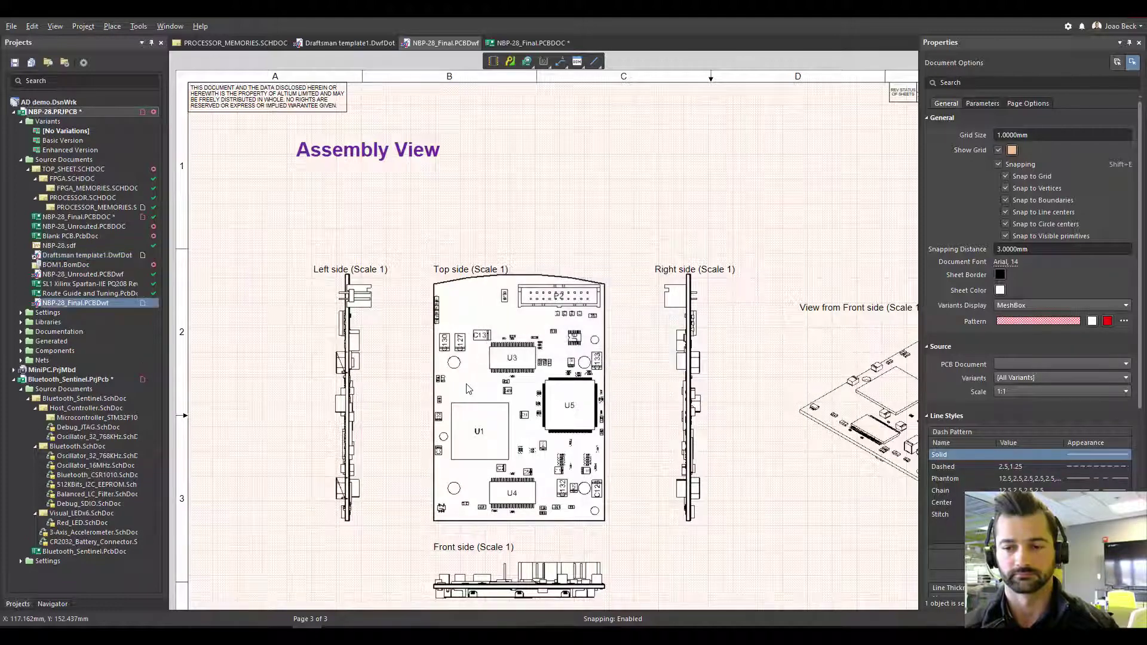
# - Drag the BOM table right, clear of the layer stack legend on page 2
pyautogui.keyDown('ctrl'); pyautogui.scroll(-3, 540, 304); pyautogui.keyUp('ctrl')
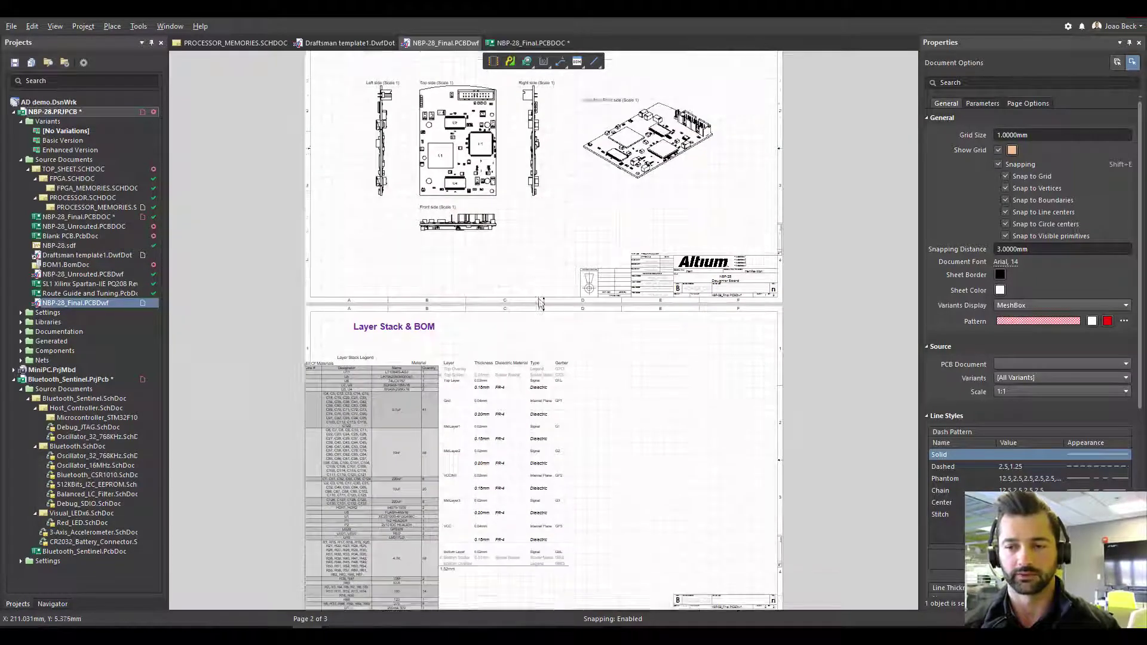
pyautogui.scroll(-3, 540, 303)
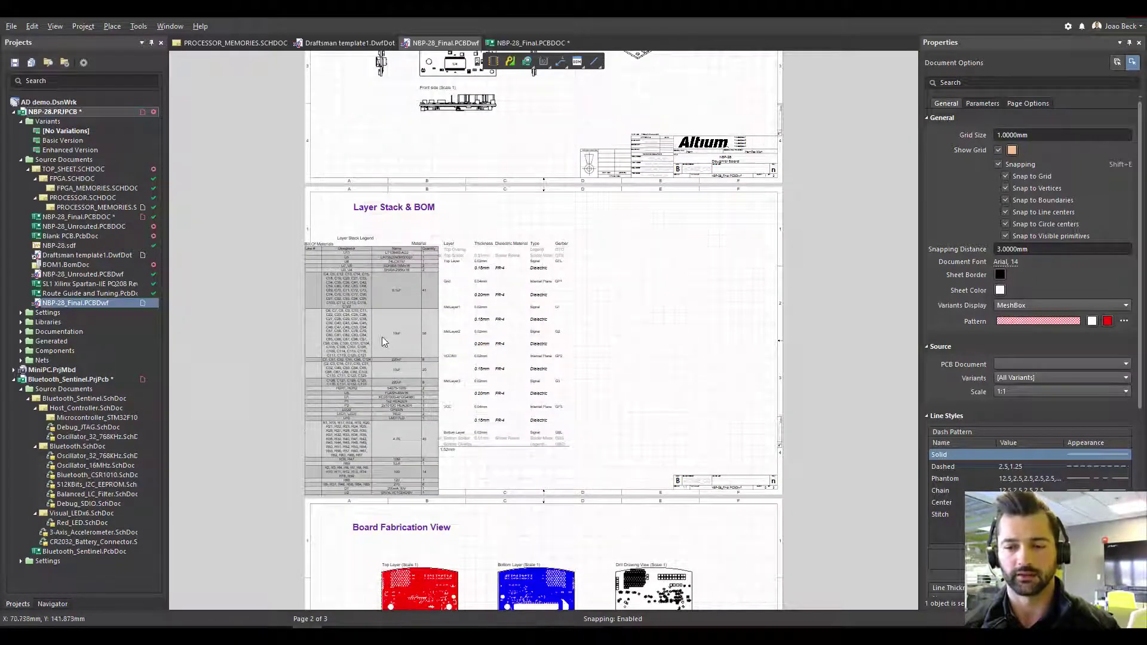
pyautogui.moveTo(378, 339); pyautogui.dragTo(678, 314)
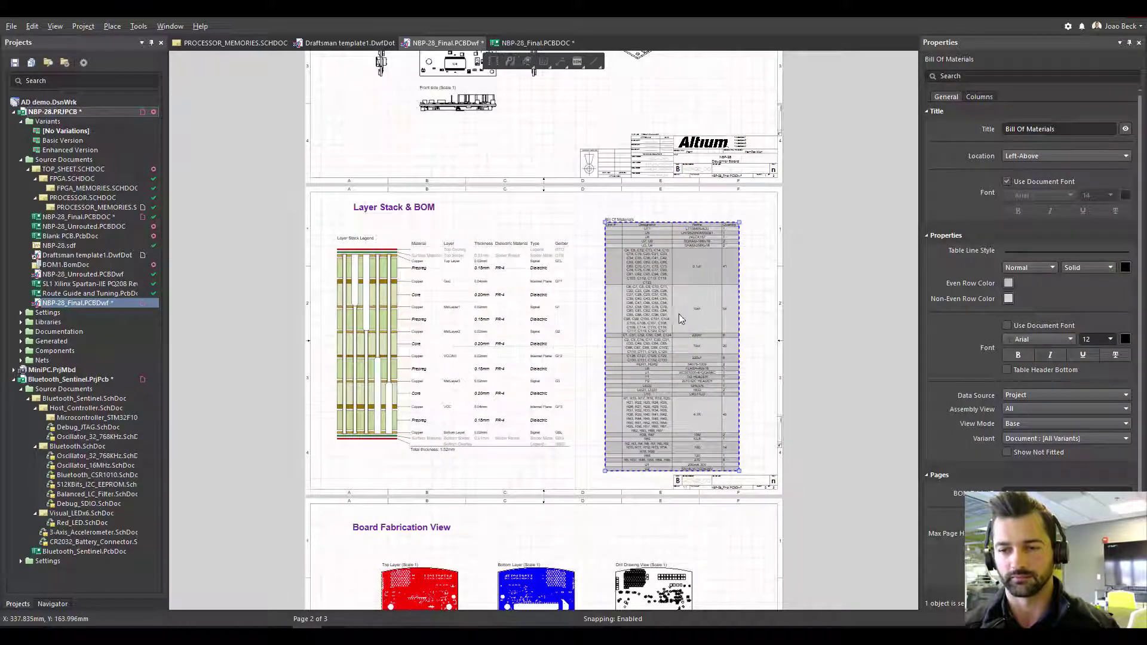
pyautogui.scroll(-1, 523, 376)
pyautogui.scroll(-5, 523, 377)
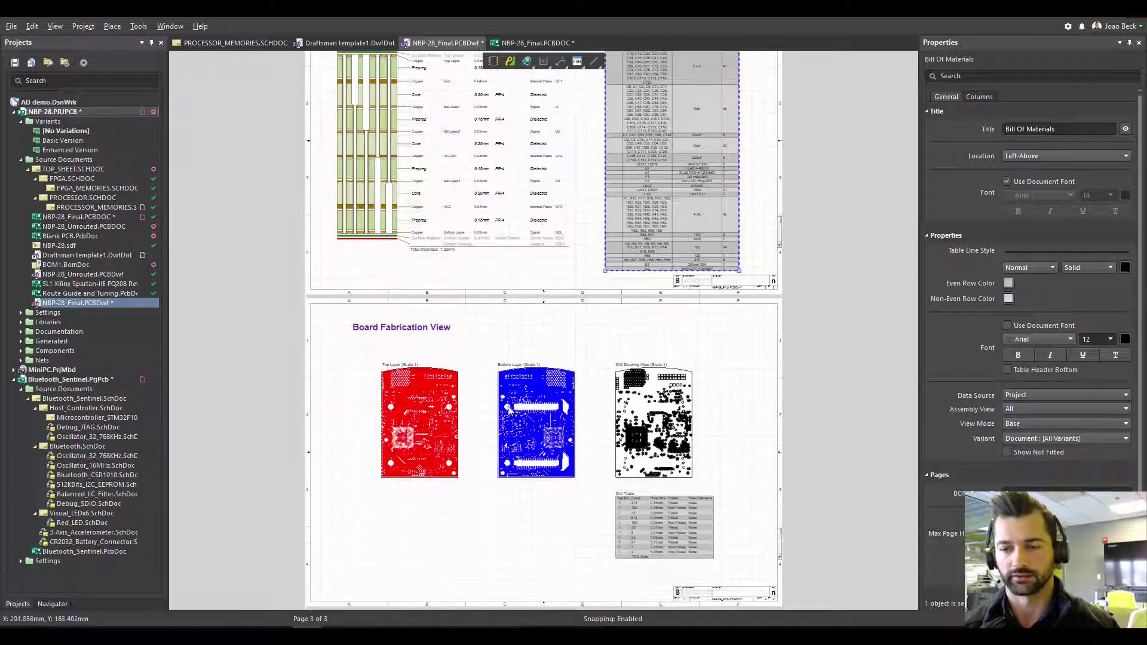
pyautogui.scroll(7, 741, 477)
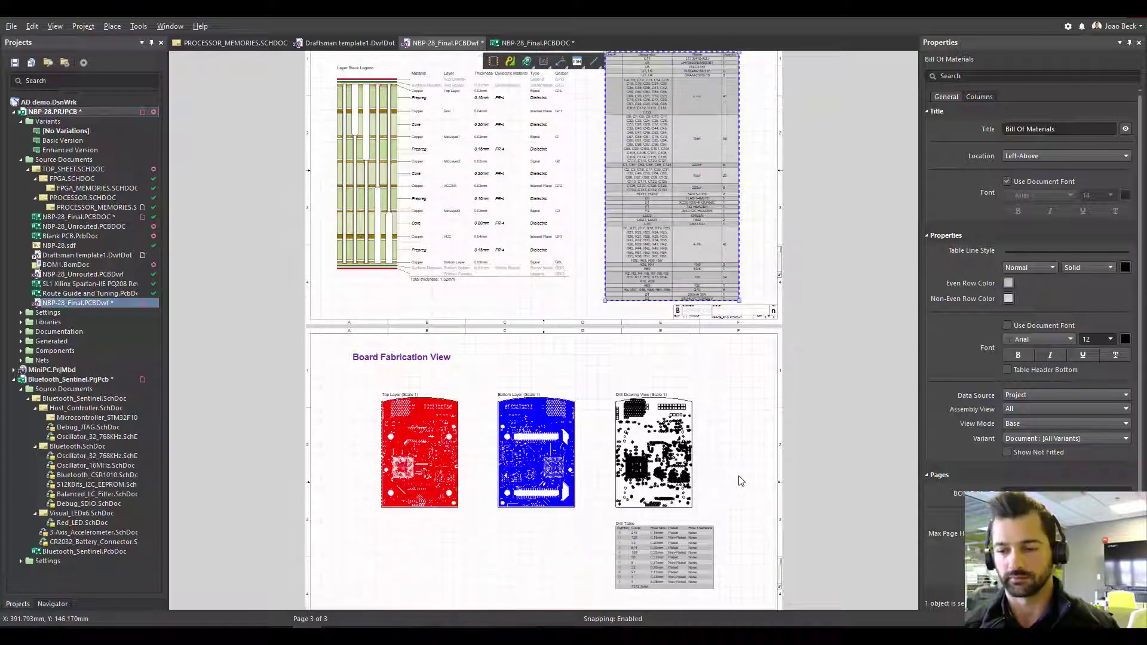
pyautogui.scroll(4, 746, 470)
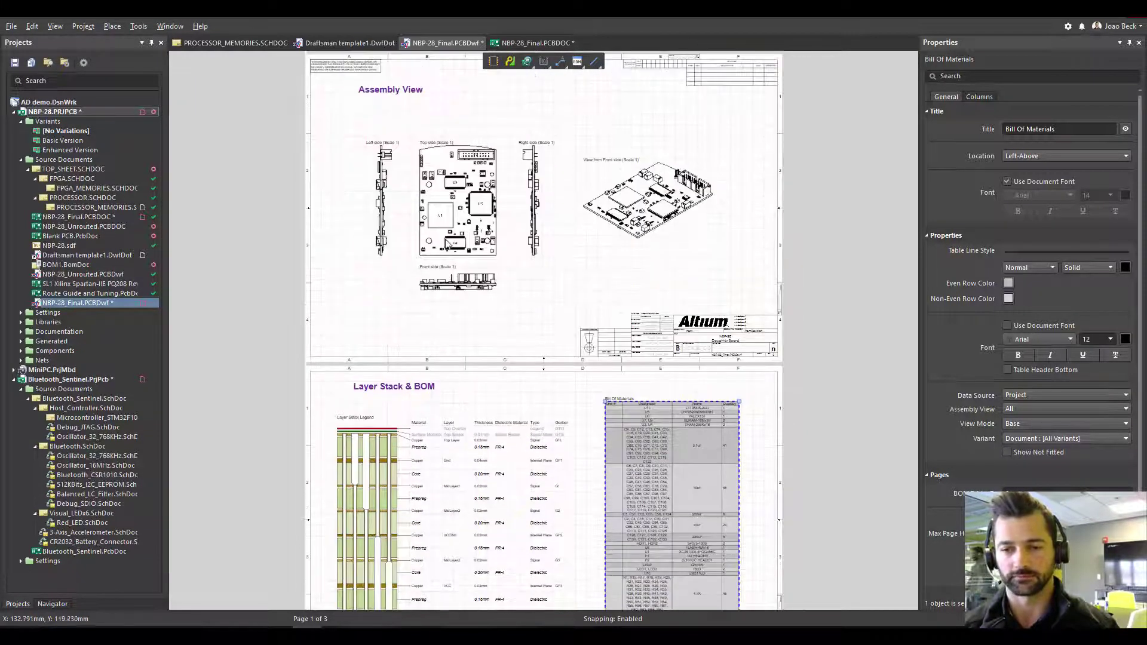